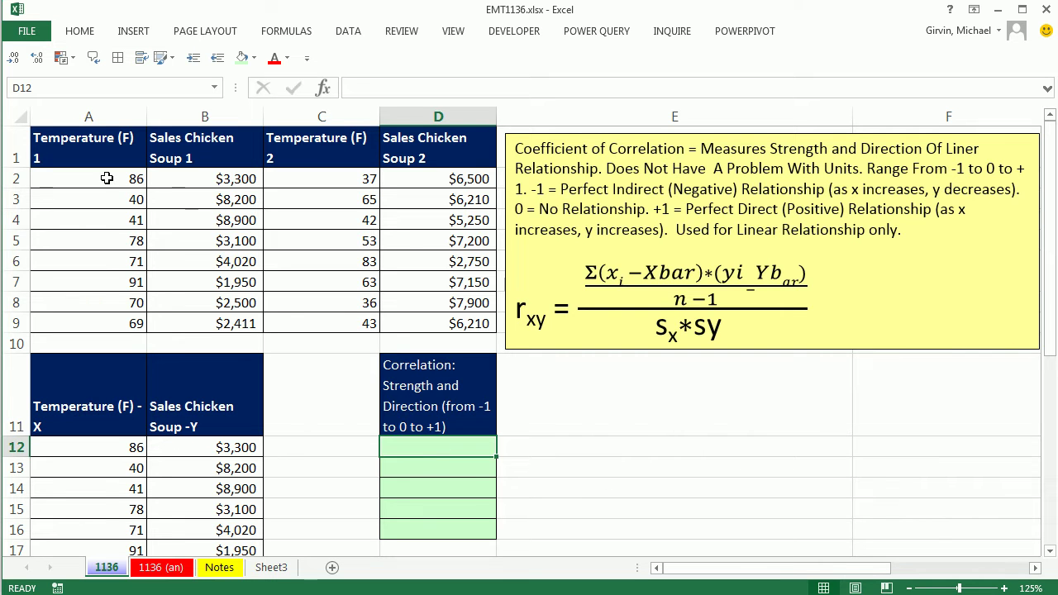
Examine the two temperature ranges A2:A9 and C2:C9 and the two soup sales ranges B2:B9 and D2:D9
{"action": "left_click_drag", "start_coordinate": [107, 179], "coordinate": [100, 324]}
{"action": "left_click_drag", "start_coordinate": [333, 177], "coordinate": [337, 320]}
{"action": "left_click_drag", "start_coordinate": [225, 178], "coordinate": [234, 324]}
{"action": "left_click_drag", "start_coordinate": [438, 178], "coordinate": [439, 324]}
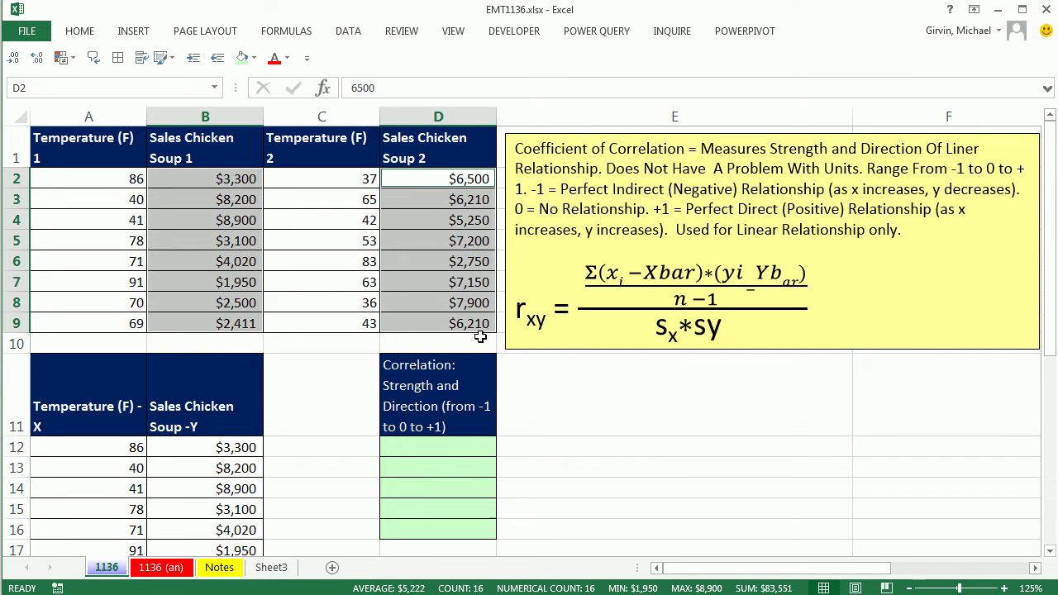
{"action": "left_click", "coordinate": [450, 451]}
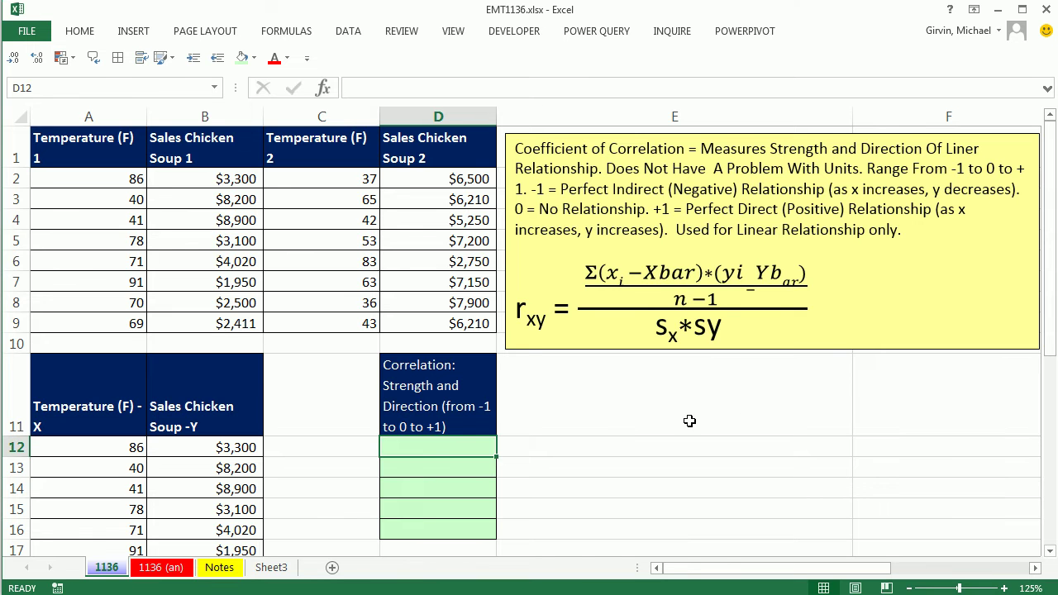
Examine the scatter chart of temperature against soup sales and the data series it plots from the combined table
{"action": "scroll", "coordinate": [659, 439], "scroll_direction": "down", "scroll_amount": 3}
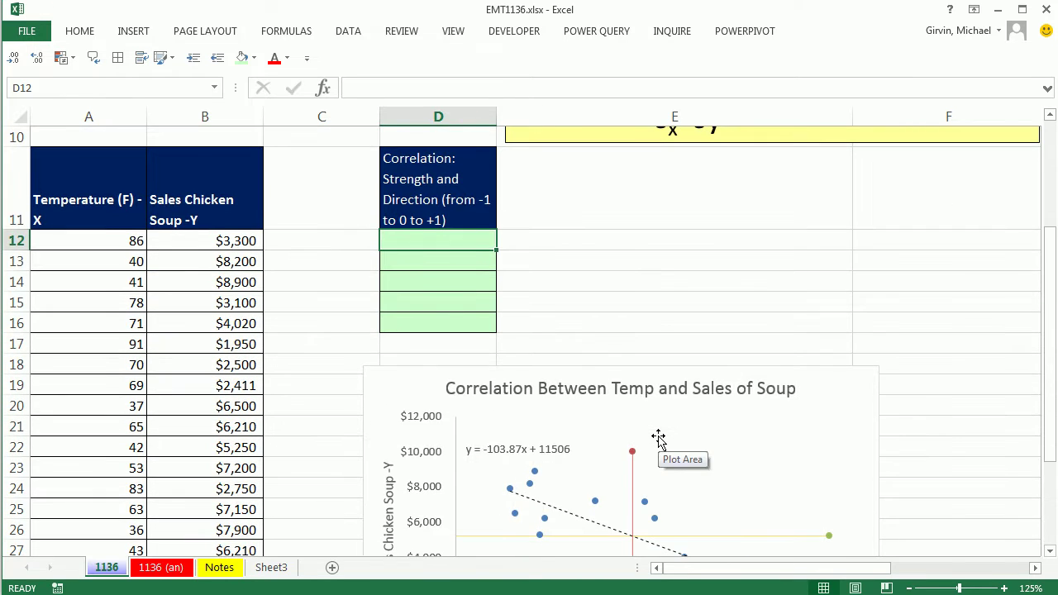
{"action": "scroll", "coordinate": [286, 262], "scroll_direction": "down", "scroll_amount": 1}
{"action": "scroll", "coordinate": [267, 267], "scroll_direction": "up", "scroll_amount": 1}
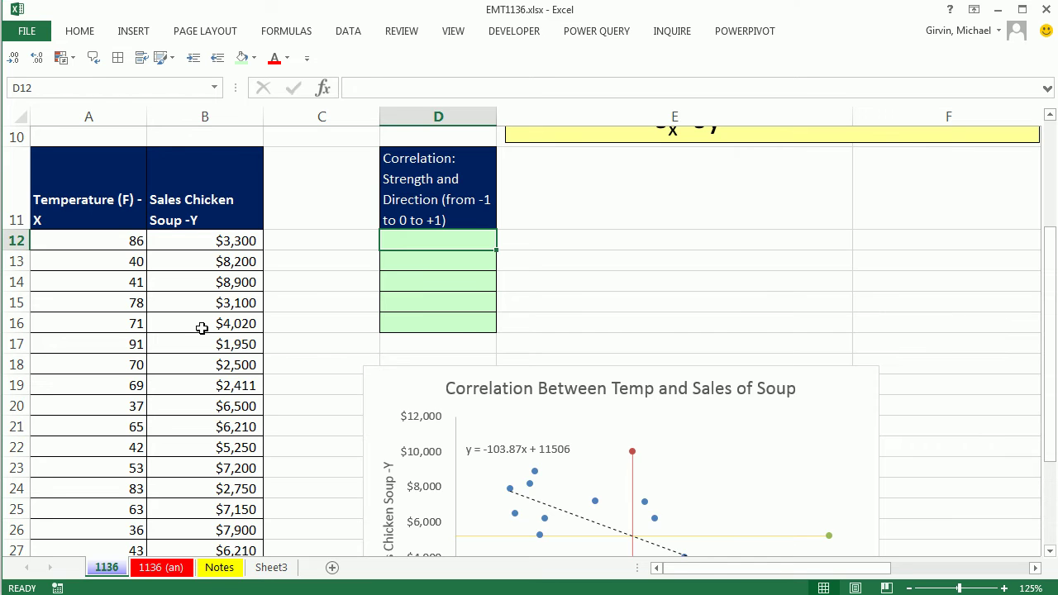
{"action": "scroll", "coordinate": [240, 346], "scroll_direction": "down", "scroll_amount": 2}
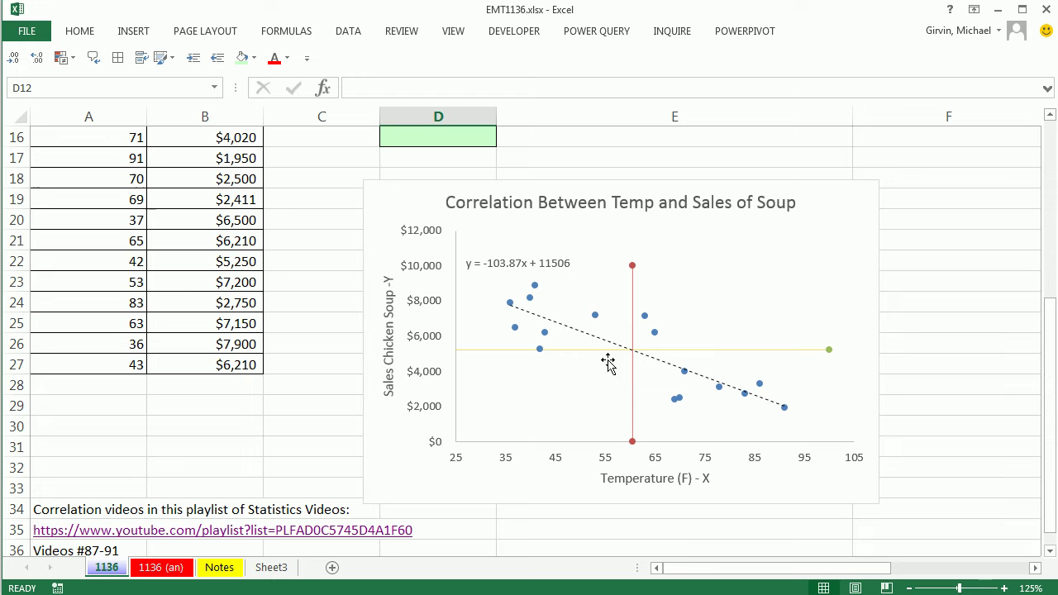
{"action": "left_click", "coordinate": [645, 322]}
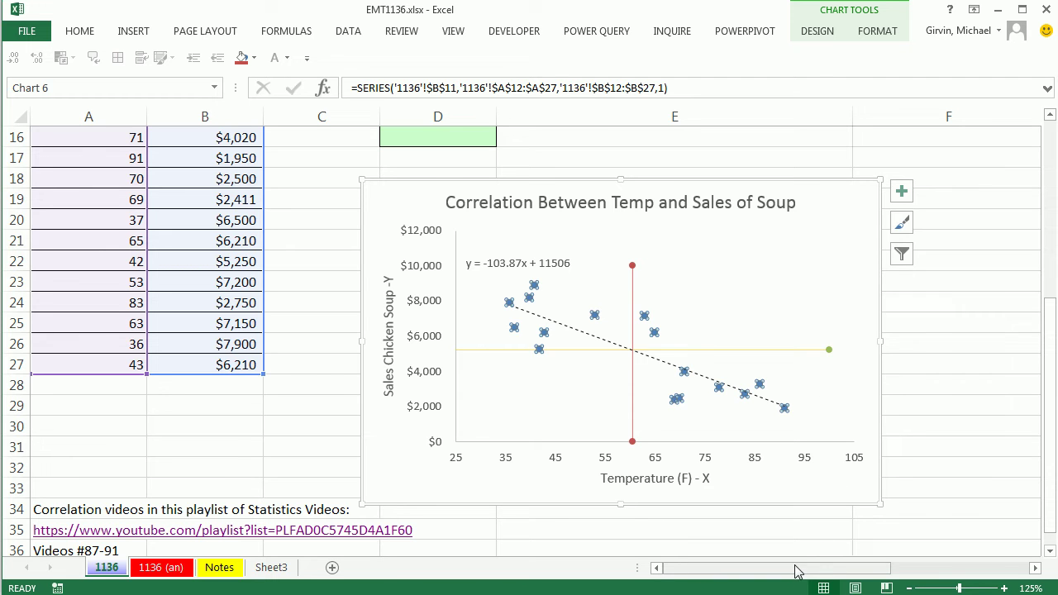
{"action": "scroll", "coordinate": [335, 381], "scroll_direction": "up", "scroll_amount": 3}
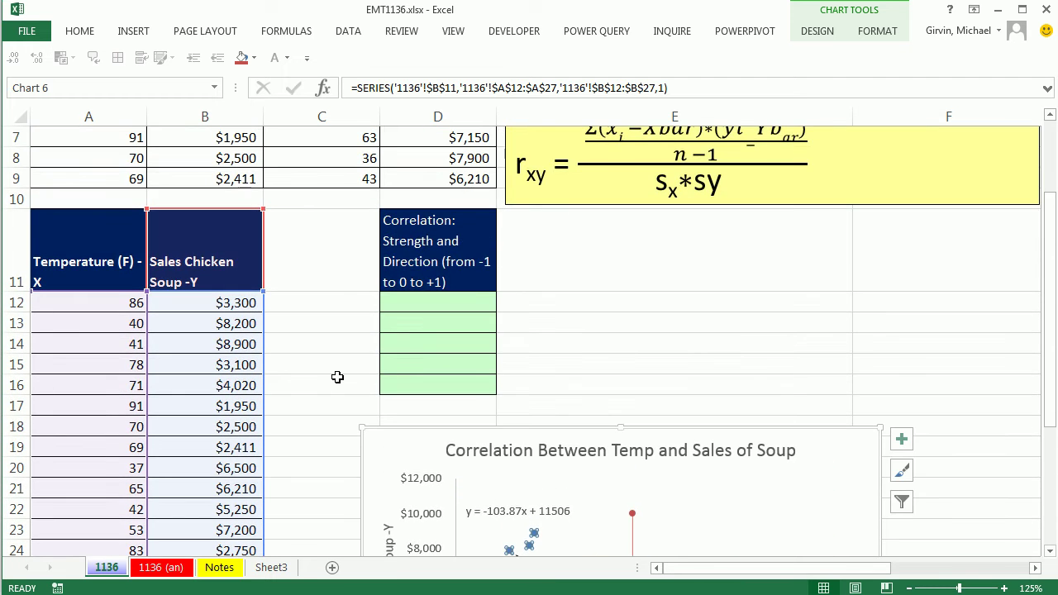
{"action": "scroll", "coordinate": [374, 293], "scroll_direction": "up", "scroll_amount": 2}
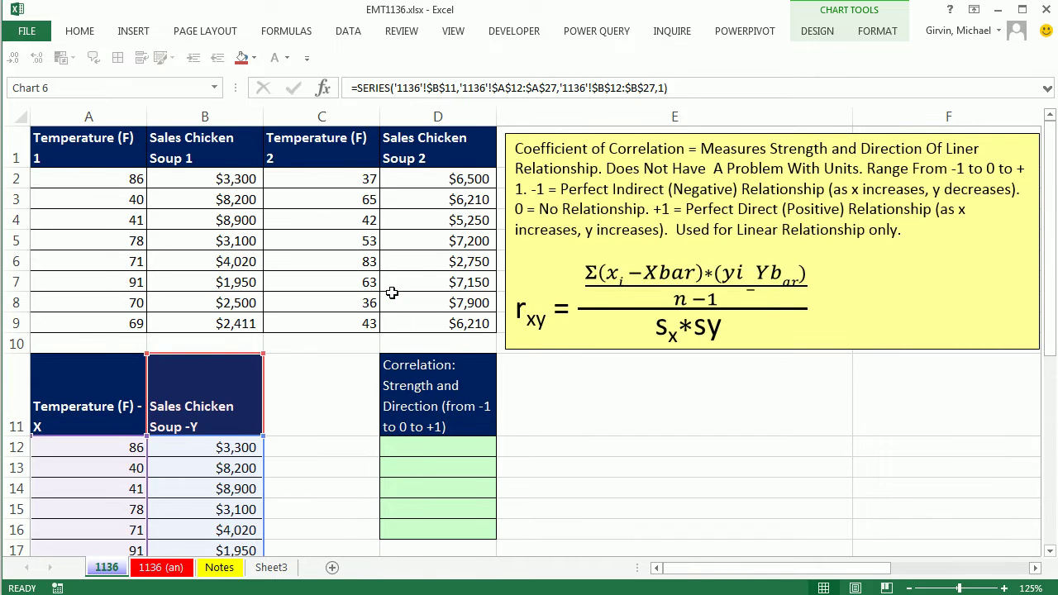
Start a CORREL formula in D12 with the soup sales range B12:B27 as the first array
{"action": "key", "text": "Escape"}
{"action": "left_click", "coordinate": [421, 444]}
{"action": "scroll", "coordinate": [553, 419], "scroll_direction": "down", "scroll_amount": 2}
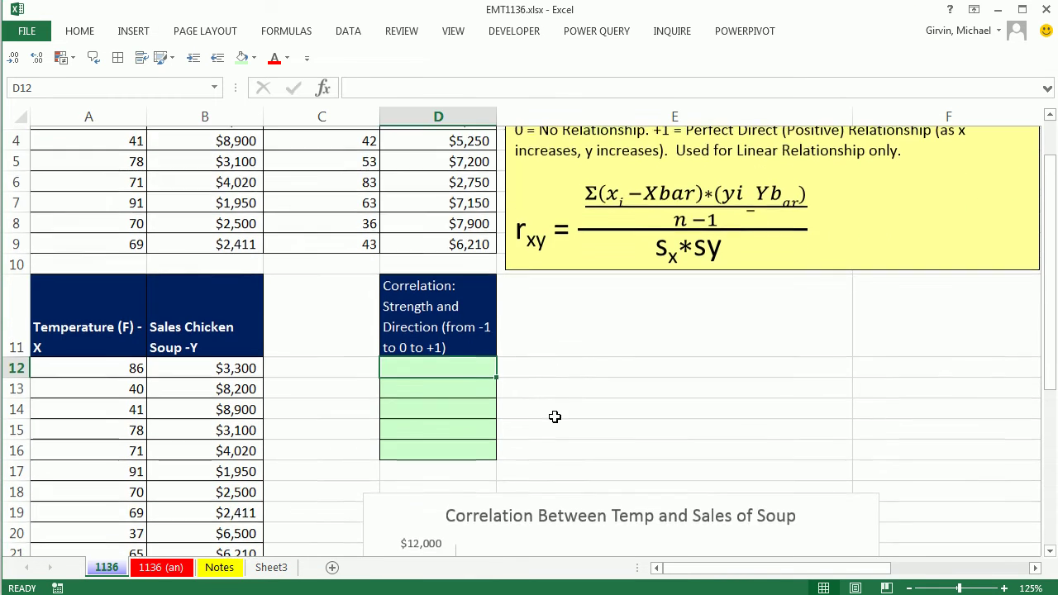
{"action": "type", "text": "=cor"}
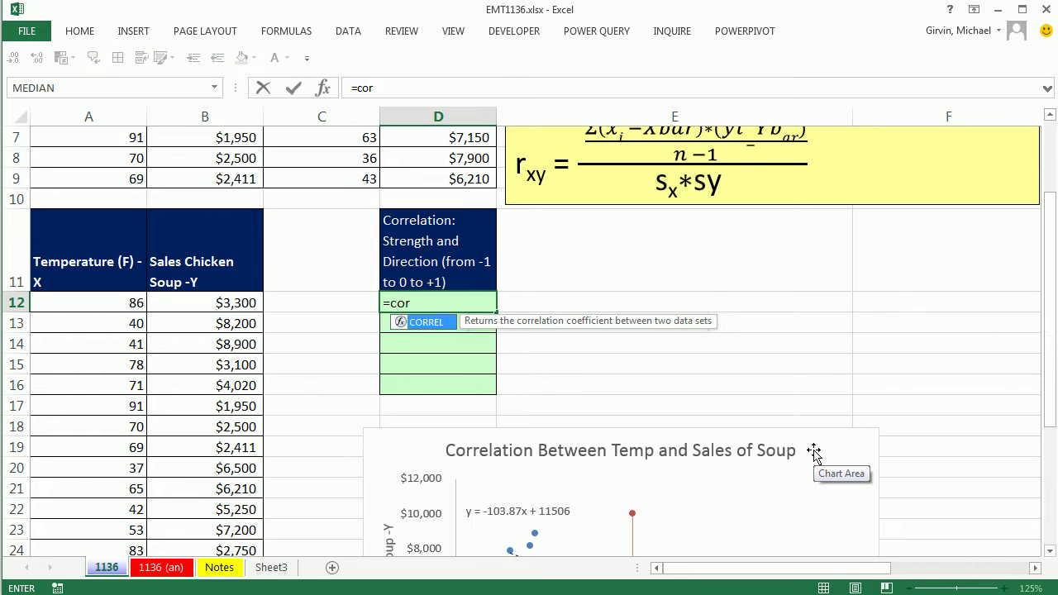
{"action": "key", "text": "Tab"}
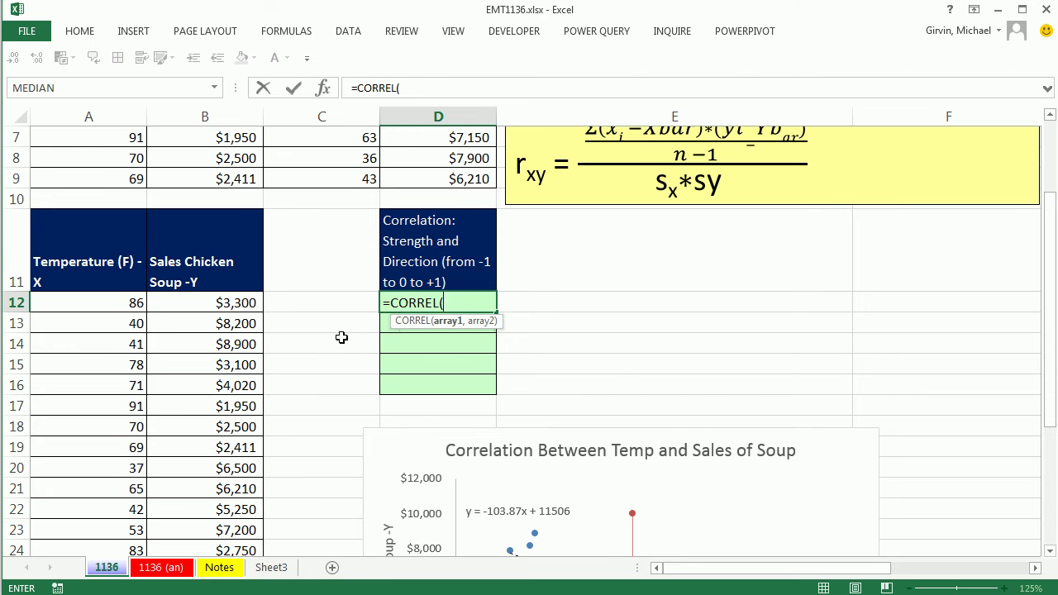
{"action": "scroll", "coordinate": [341, 337], "scroll_direction": "down", "scroll_amount": 1}
{"action": "left_click_drag", "start_coordinate": [220, 240], "coordinate": [239, 439]}
{"action": "scroll", "coordinate": [245, 440], "scroll_direction": "up", "scroll_amount": 2}
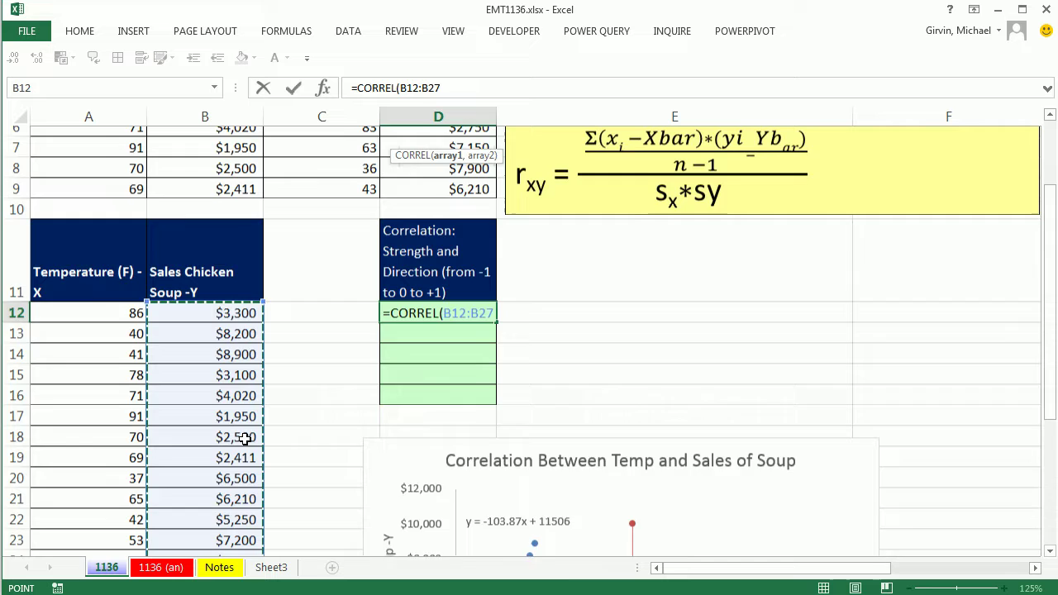
{"action": "scroll", "coordinate": [244, 440], "scroll_direction": "up", "scroll_amount": 1}
Complete the CORREL formula in D12 with the temperature range A12:A27 as the second array
{"action": "type", "text": ","}
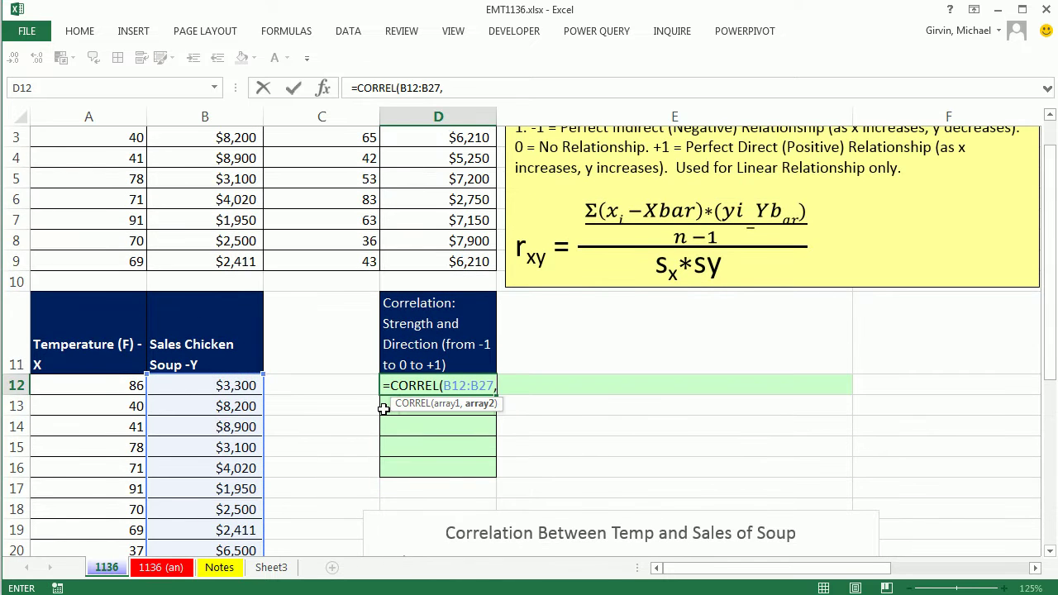
{"action": "scroll", "coordinate": [347, 406], "scroll_direction": "down", "scroll_amount": 2}
{"action": "scroll", "coordinate": [281, 387], "scroll_direction": "down", "scroll_amount": 1}
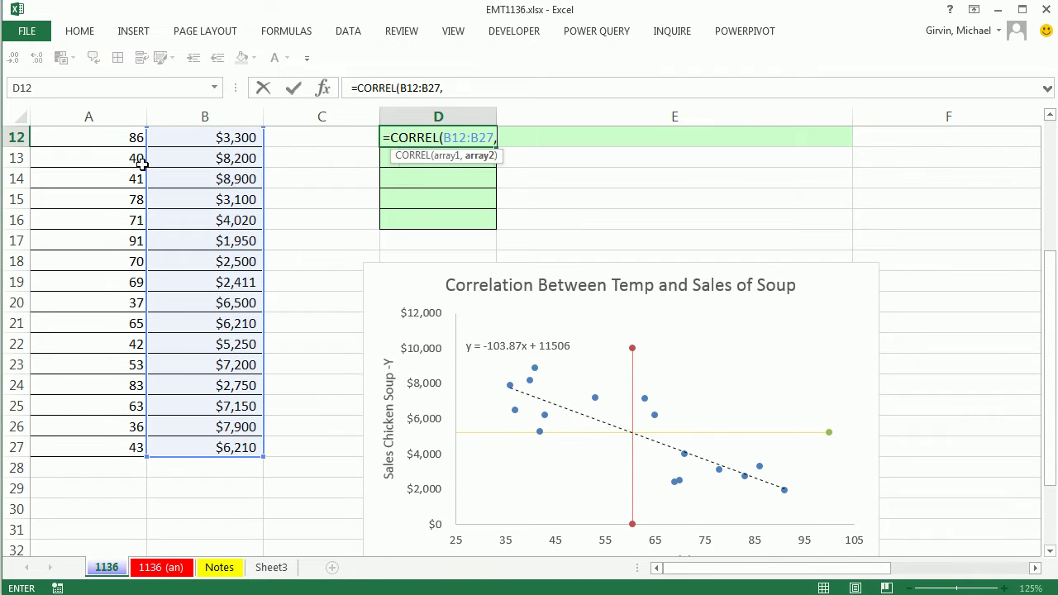
{"action": "left_click_drag", "start_coordinate": [122, 137], "coordinate": [111, 444]}
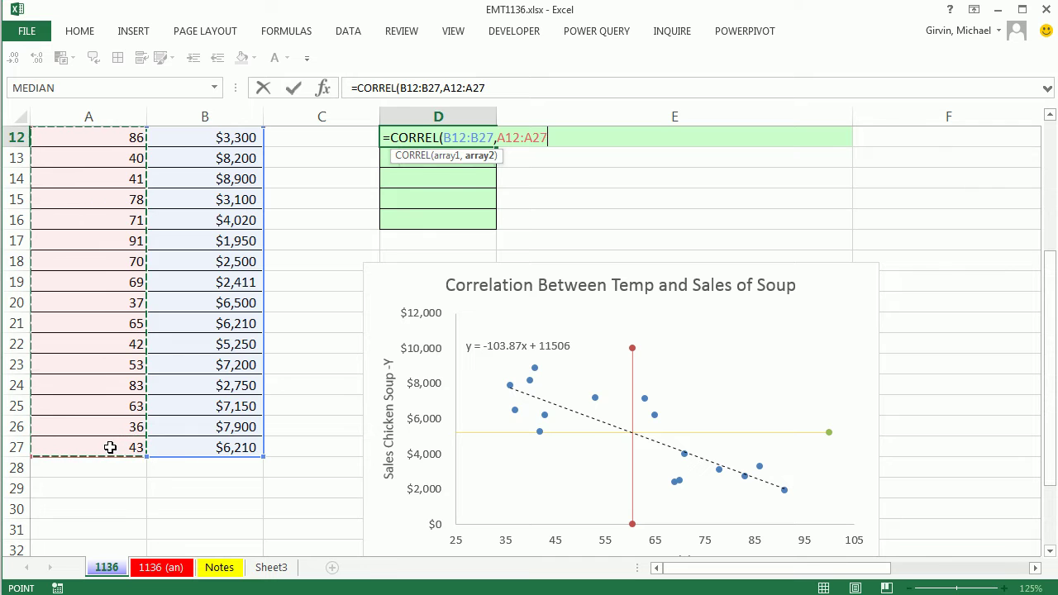
{"action": "key", "text": "shift+Return"}
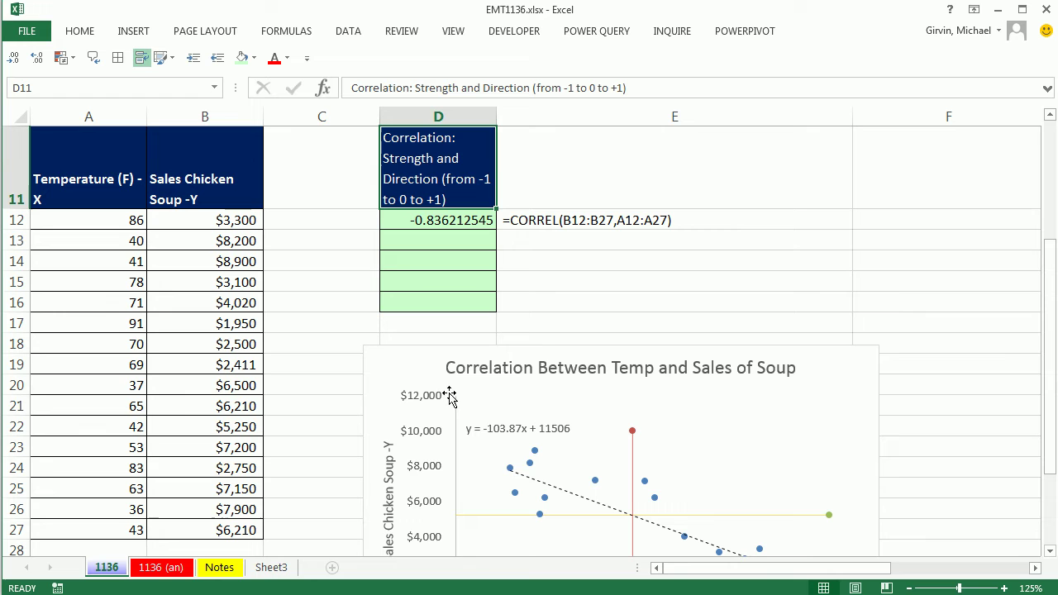
Calculate the same correlation in D13 with =PEARSON(B12:B27,A12:A27)
{"action": "left_click", "coordinate": [483, 234]}
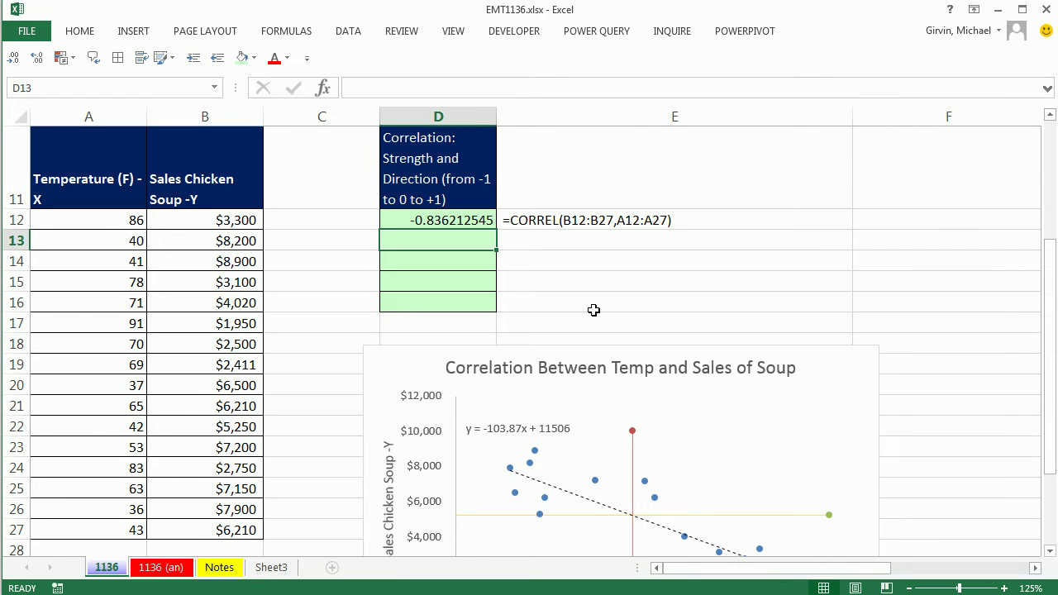
{"action": "type", "text": "=pe"}
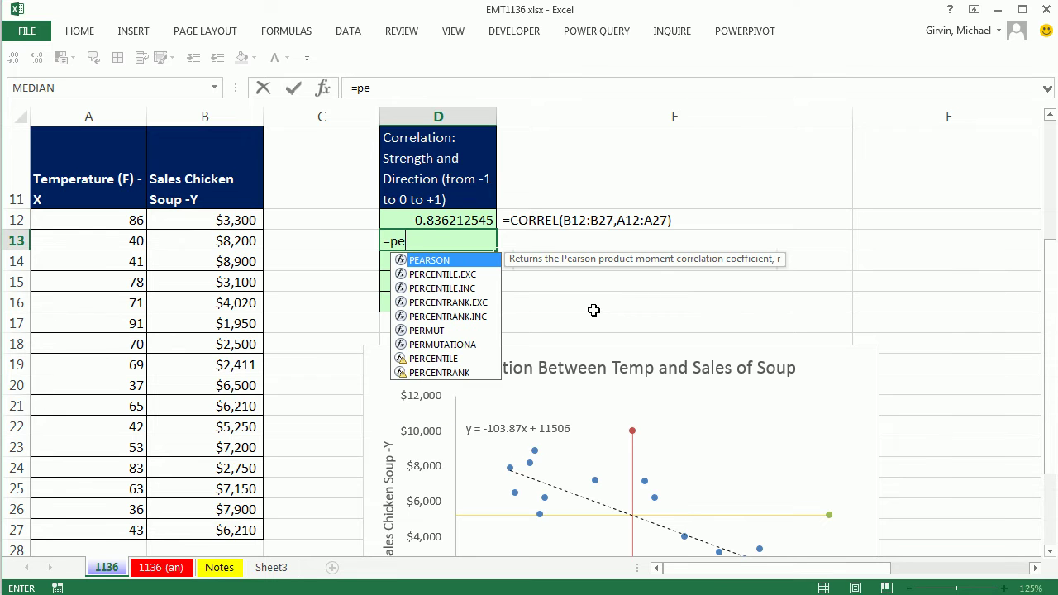
{"action": "key", "text": "Tab"}
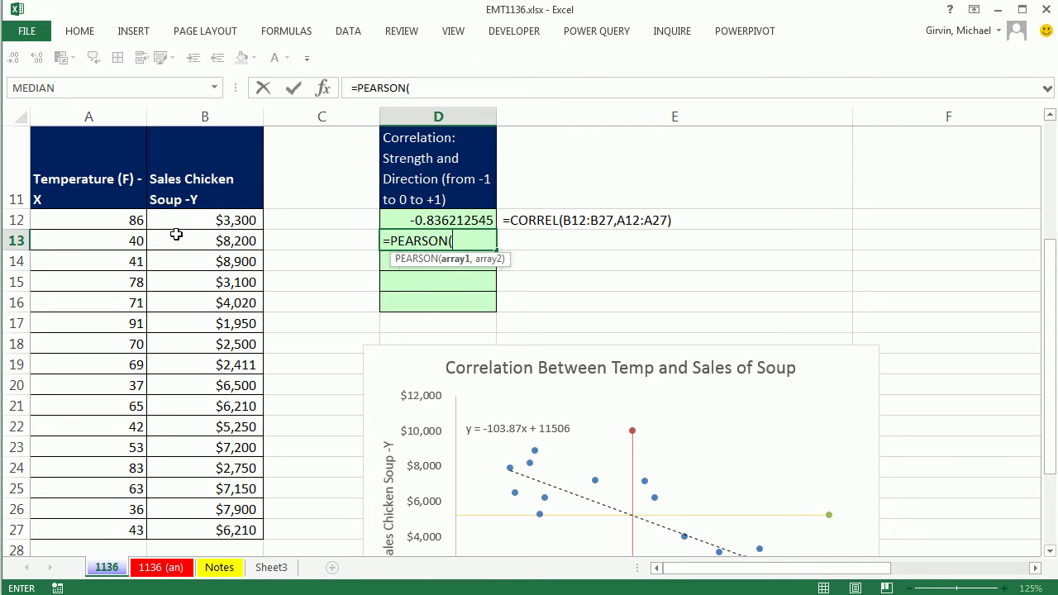
{"action": "left_click_drag", "start_coordinate": [178, 218], "coordinate": [203, 529]}
{"action": "type", "text": ","}
{"action": "left_click_drag", "start_coordinate": [93, 222], "coordinate": [105, 527]}
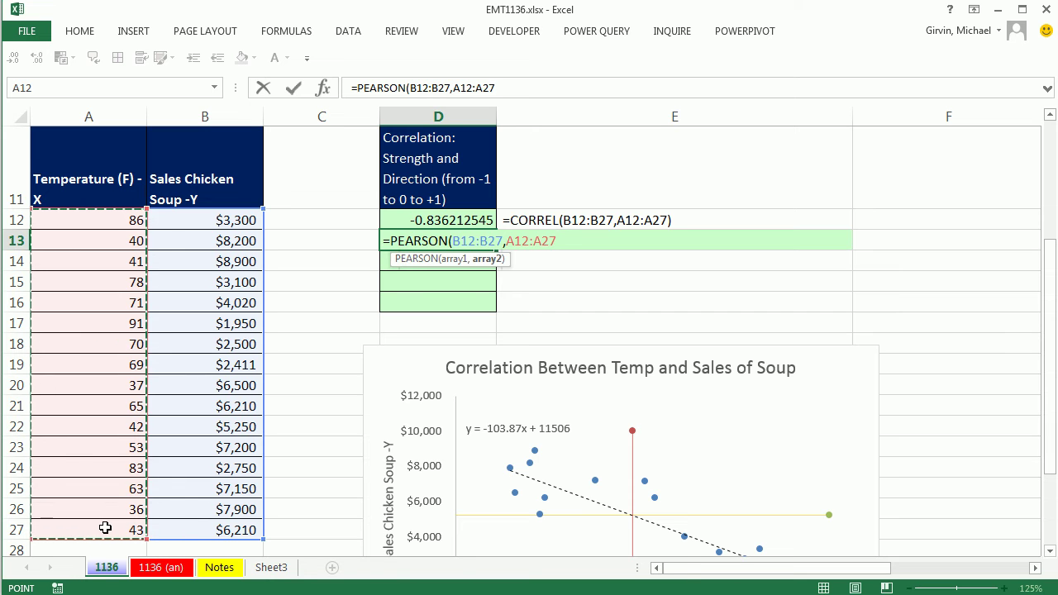
{"action": "key", "text": "ctrl+Return"}
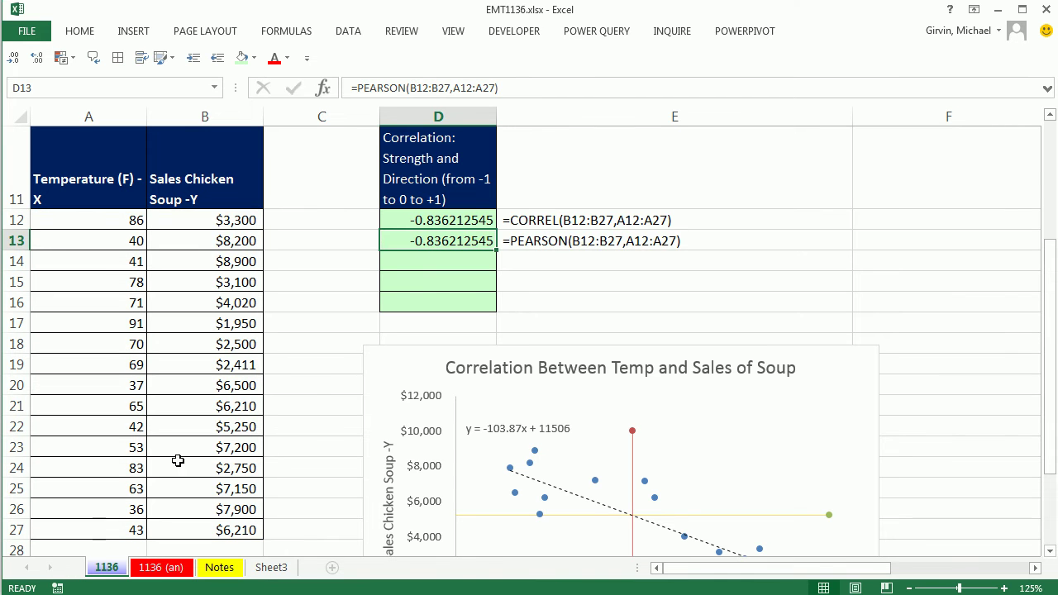
Start a CORREL formula in D14 for the data split across the four upper columns
{"action": "scroll", "coordinate": [403, 465], "scroll_direction": "up", "scroll_amount": 4}
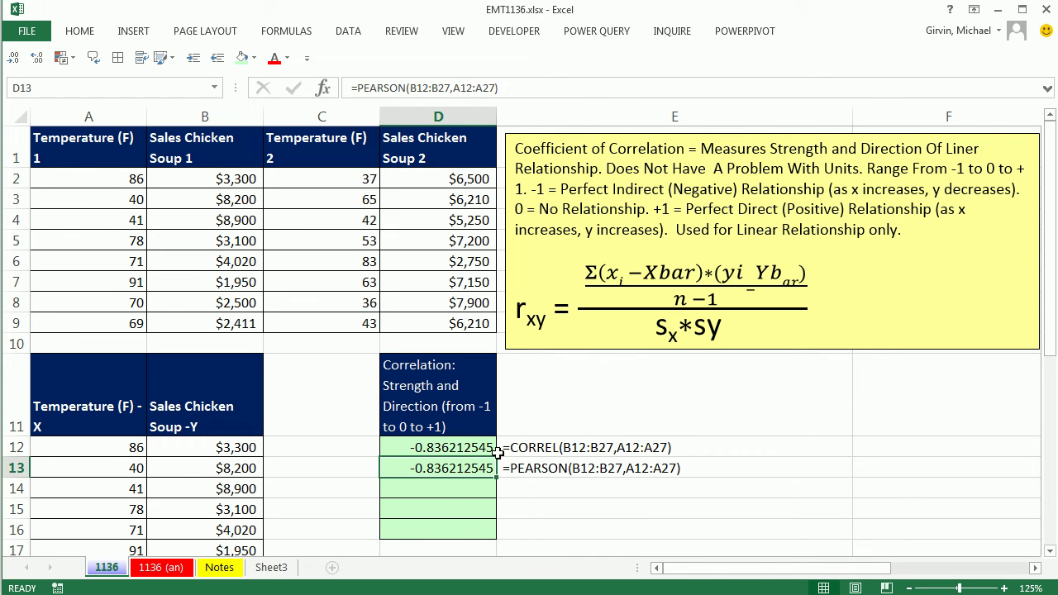
{"action": "left_click", "coordinate": [434, 493]}
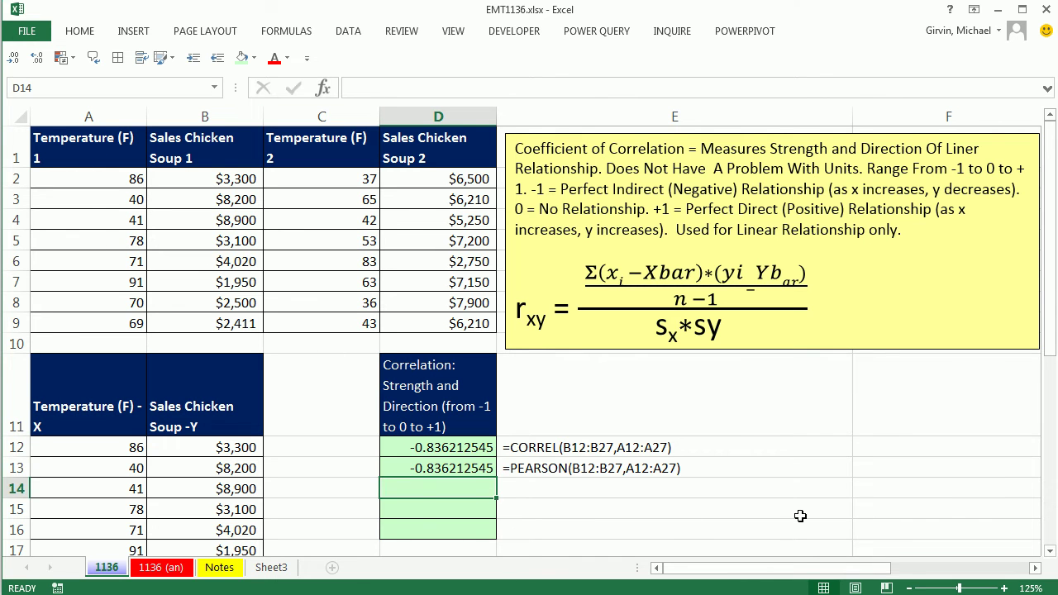
{"action": "type", "text": "=cr"}
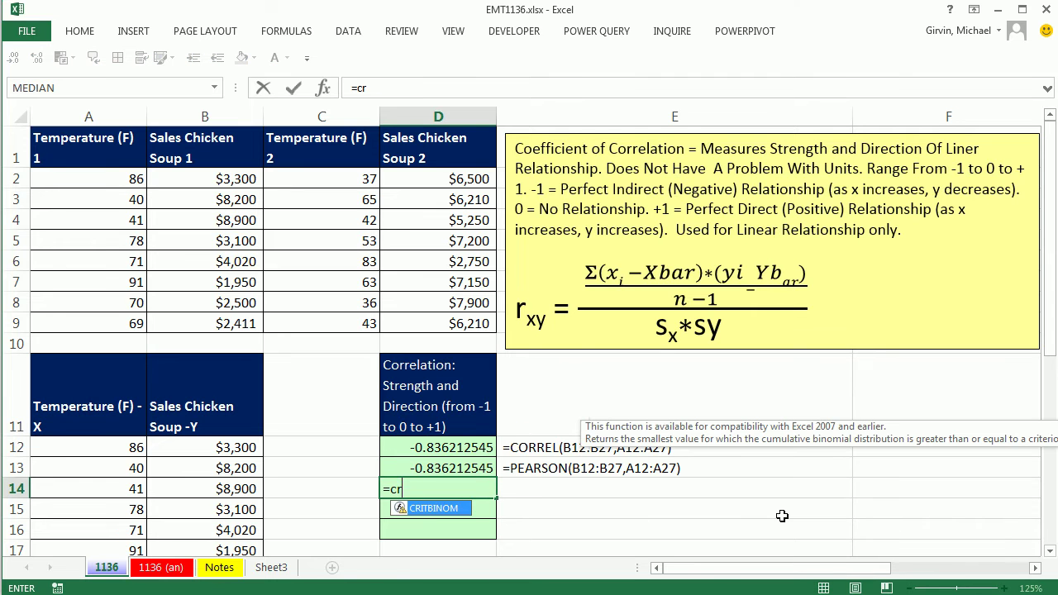
{"action": "key", "text": "BackSpace"}
{"action": "type", "text": "or"}
{"action": "key", "text": "Tab"}
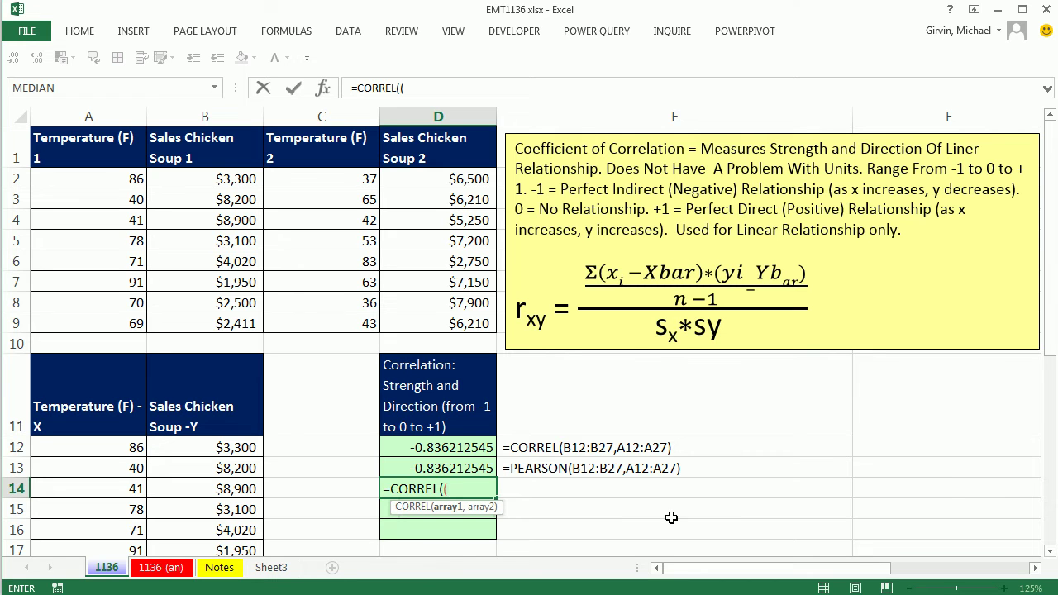
Try to supply the combined reference (A2:A9,C2:C9) as the first array of the CORREL formula in D14
{"action": "type", "text": "("}
{"action": "left_click_drag", "start_coordinate": [136, 186], "coordinate": [112, 317]}
{"action": "type", "text": ","}
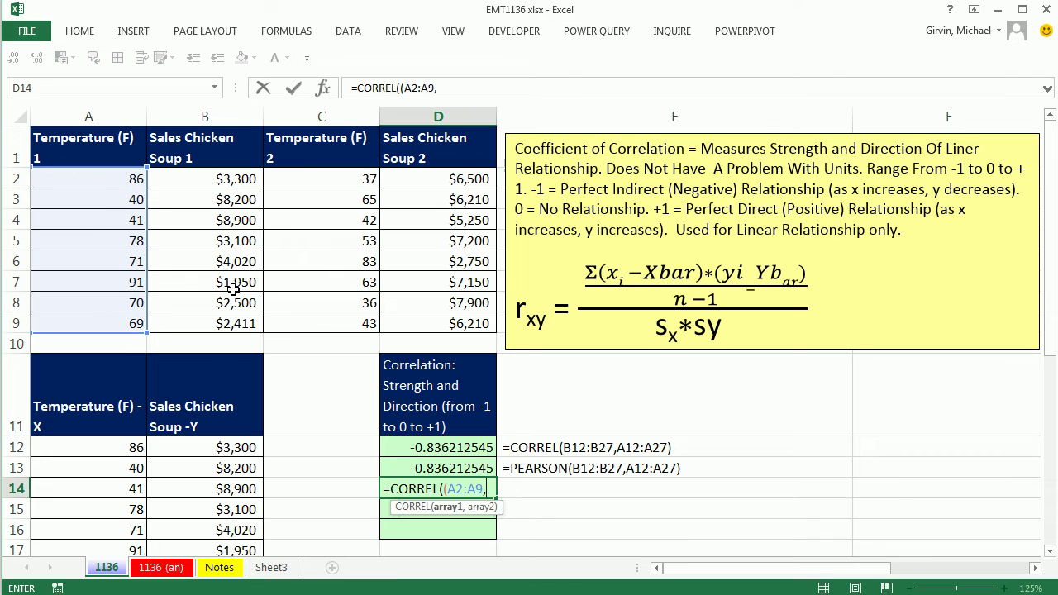
{"action": "left_click_drag", "start_coordinate": [300, 176], "coordinate": [327, 314]}
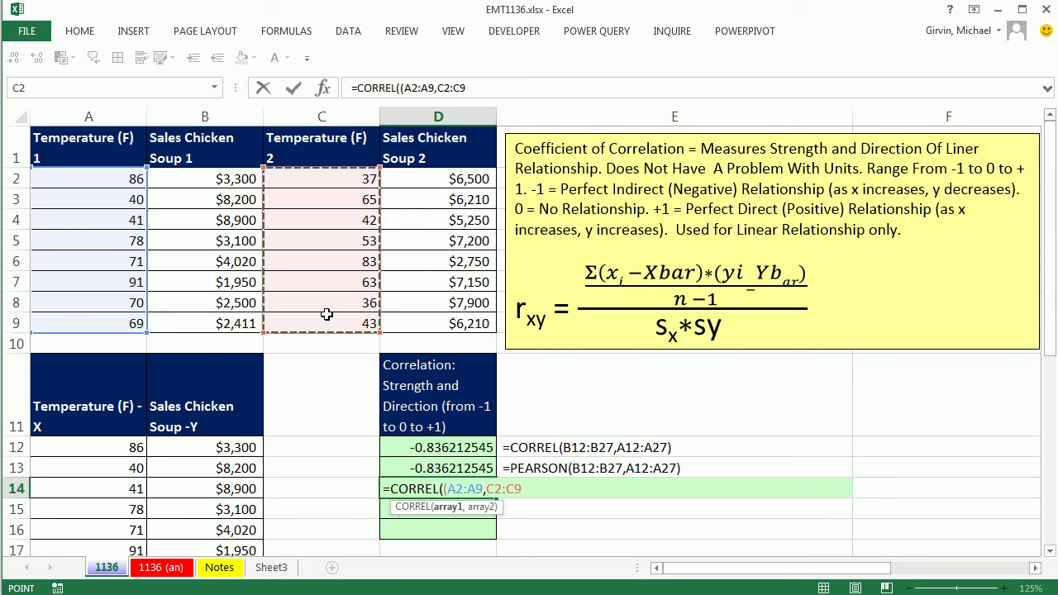
{"action": "type", "text": ")"}
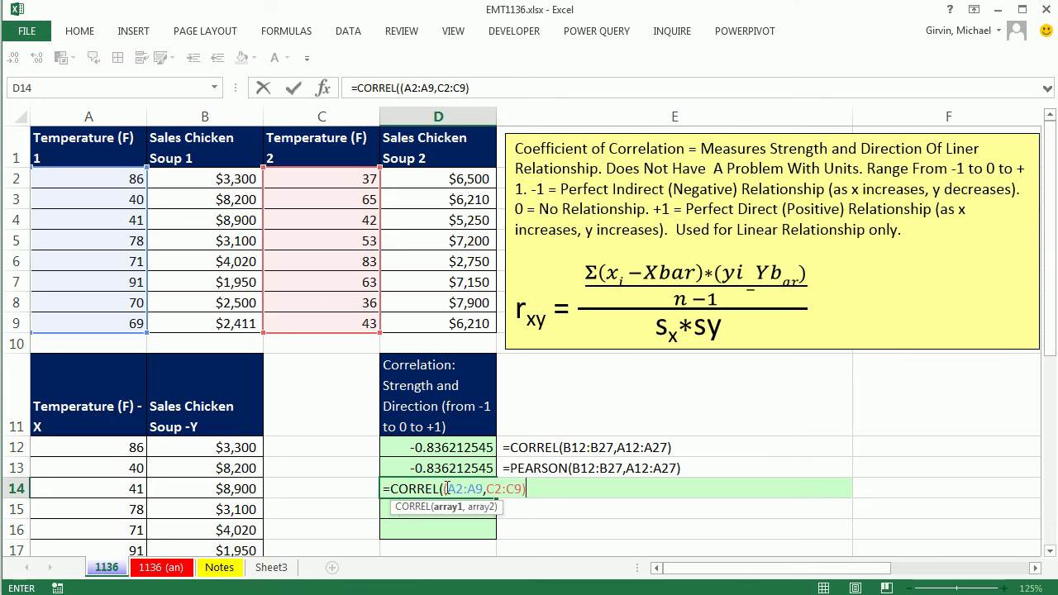
{"action": "left_click_drag", "start_coordinate": [446, 488], "coordinate": [543, 492]}
{"action": "key", "text": "Delete"}
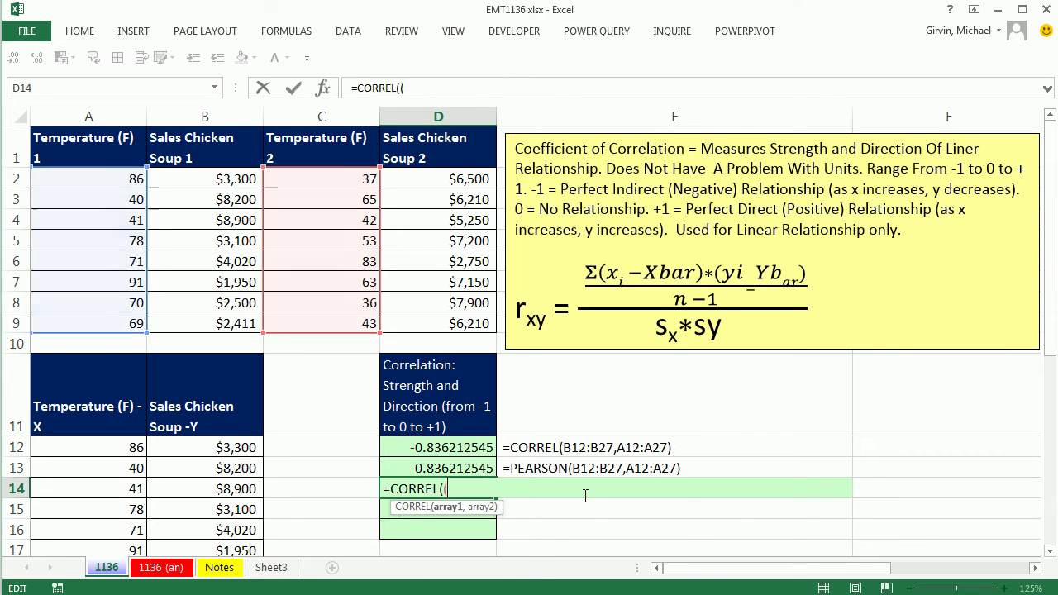
Nest a CHOOSE function as the first array of the CORREL formula in D14
{"action": "type", "text": "c"}
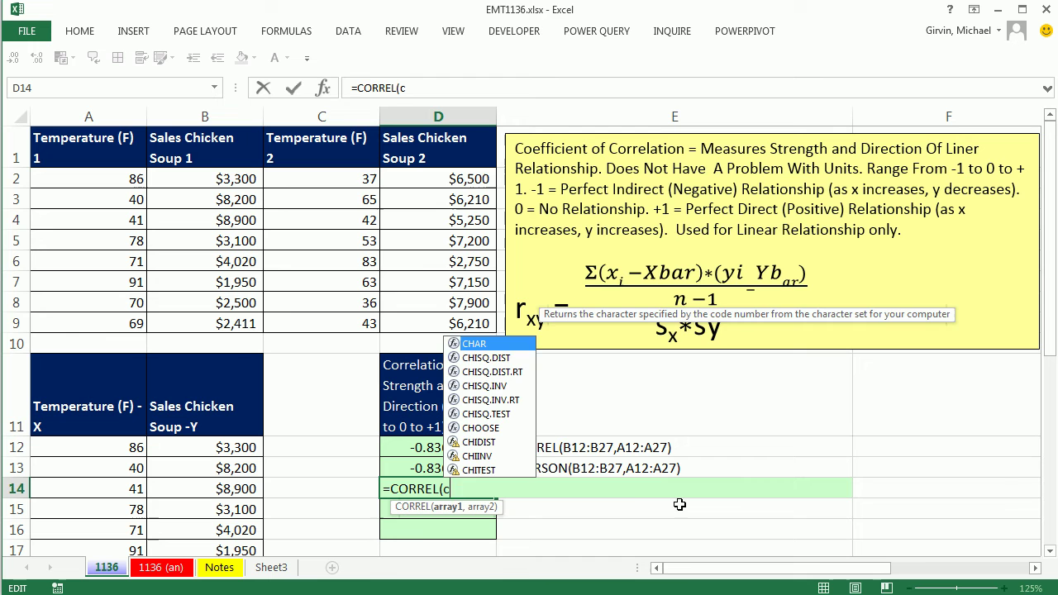
{"action": "type", "text": "ho"}
{"action": "key", "text": "Tab"}
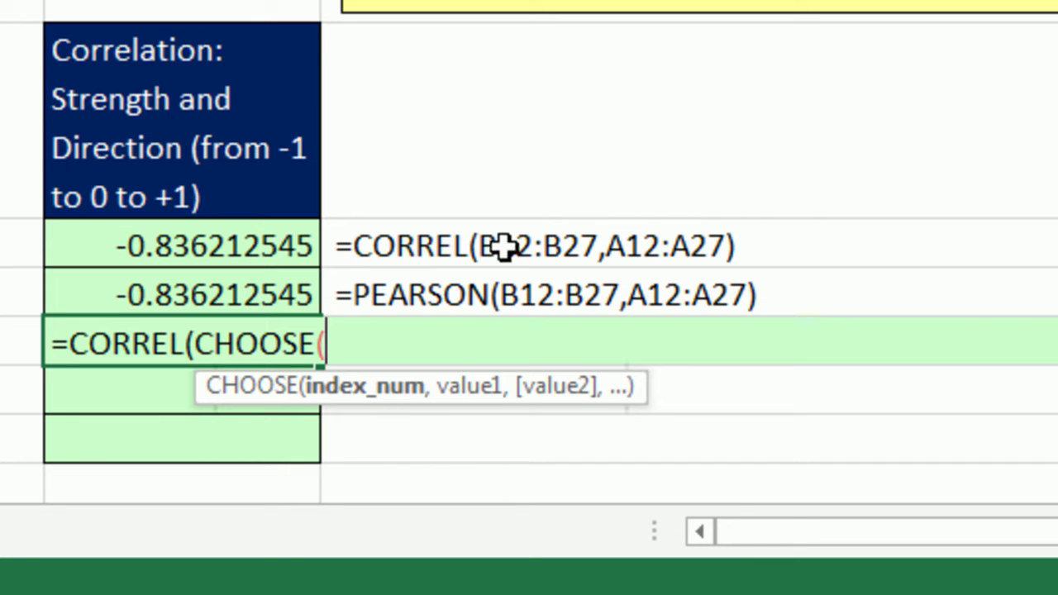
{"action": "type", "text": ","}
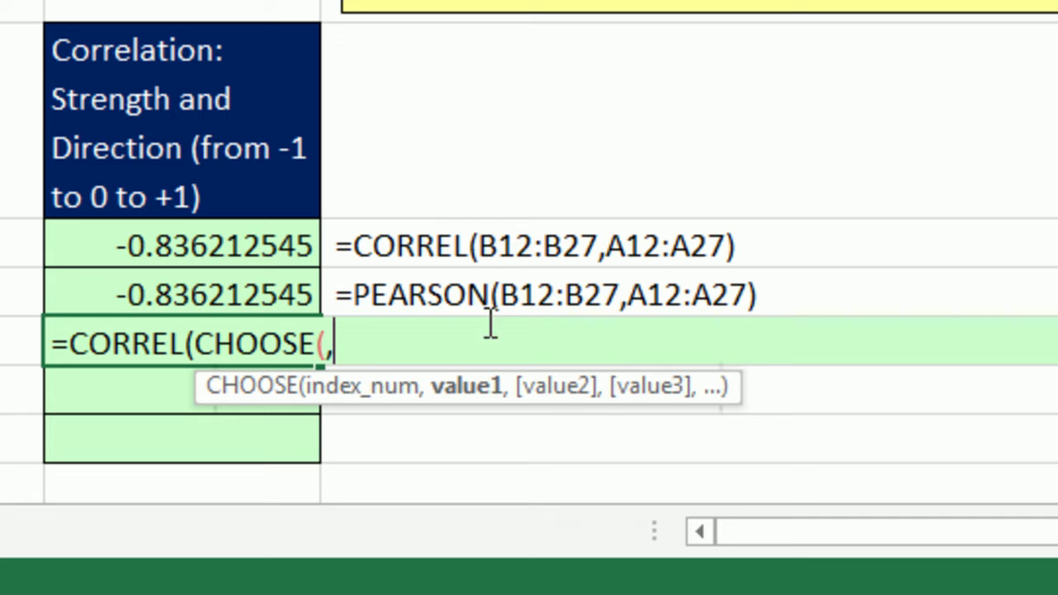
{"action": "type", "text": ","}
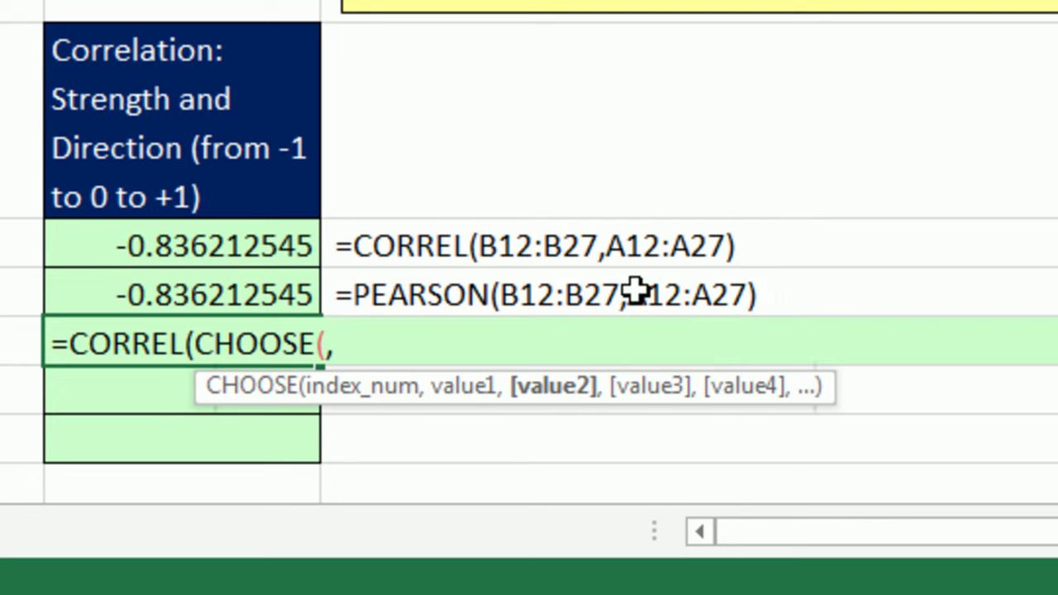
{"action": "type", "text": ","}
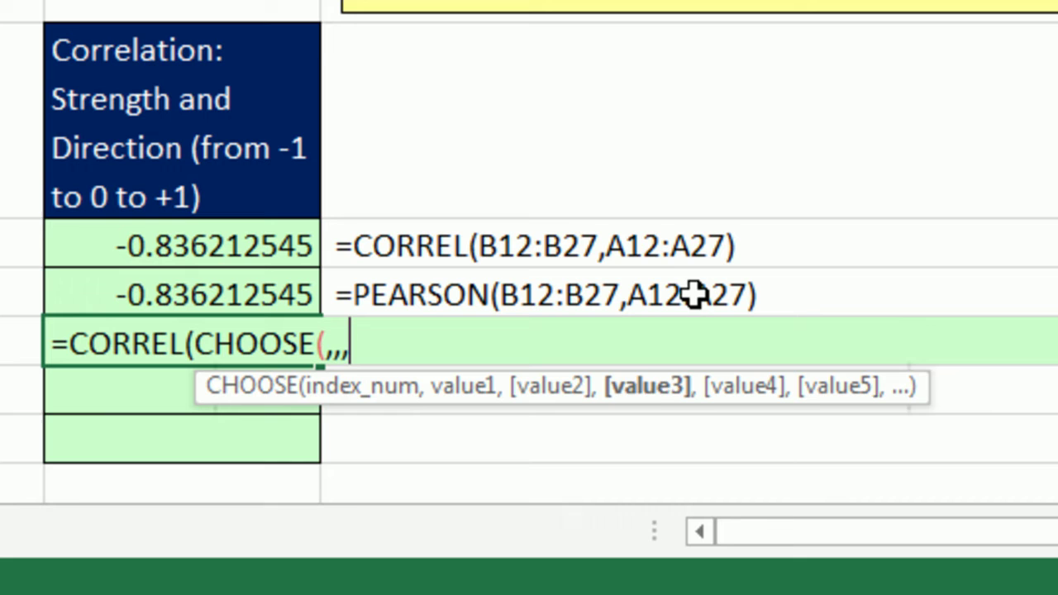
{"action": "key", "text": "BackSpace"}
{"action": "key", "text": "BackSpace"}
{"action": "key", "text": "BackSpace"}
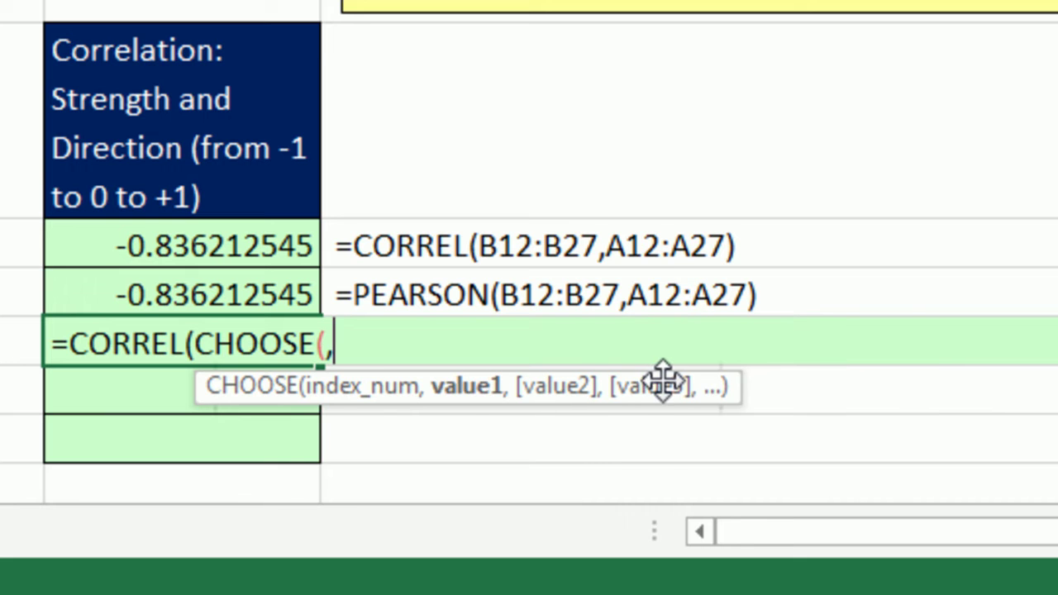
Complete the CHOOSE function in D14 with index number 2 and the sample values "Rad" and "Fun"
{"action": "type", "text": "2,\""}
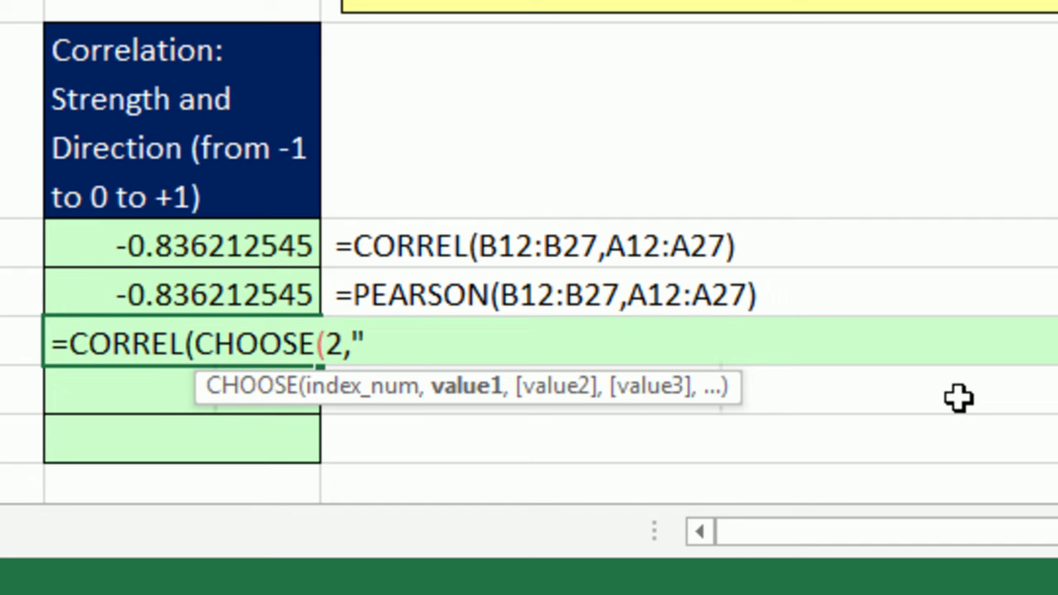
{"action": "type", "text": "Rad\""}
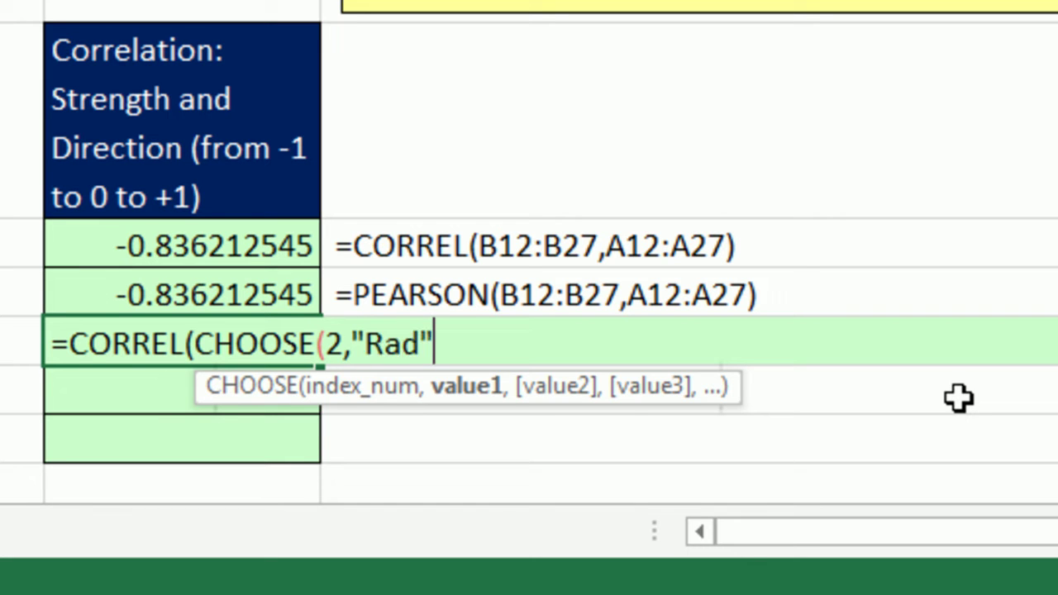
{"action": "type", "text": ","}
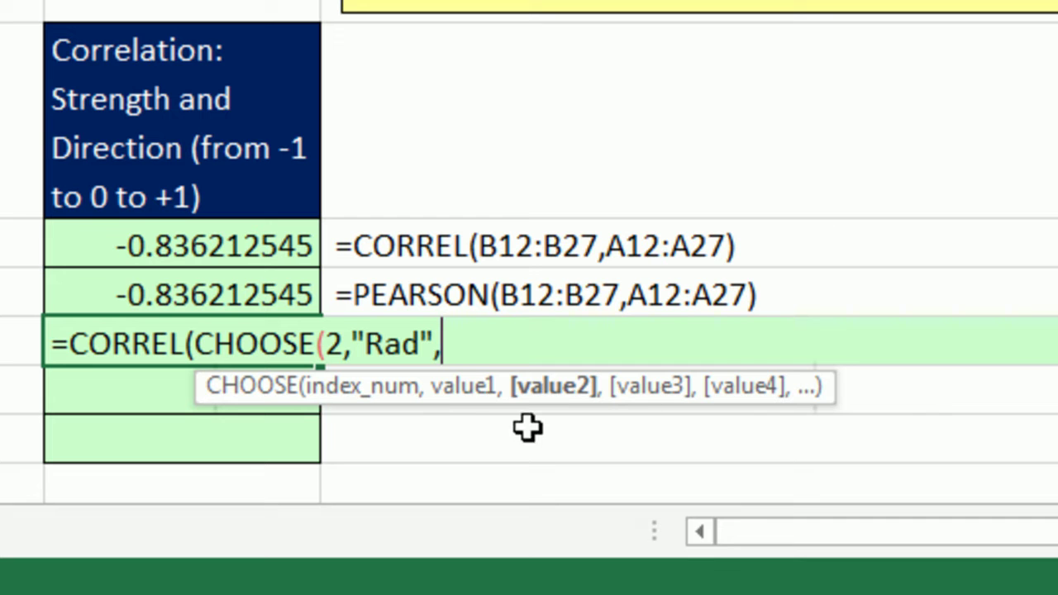
{"action": "key", "text": "BackSpace"}
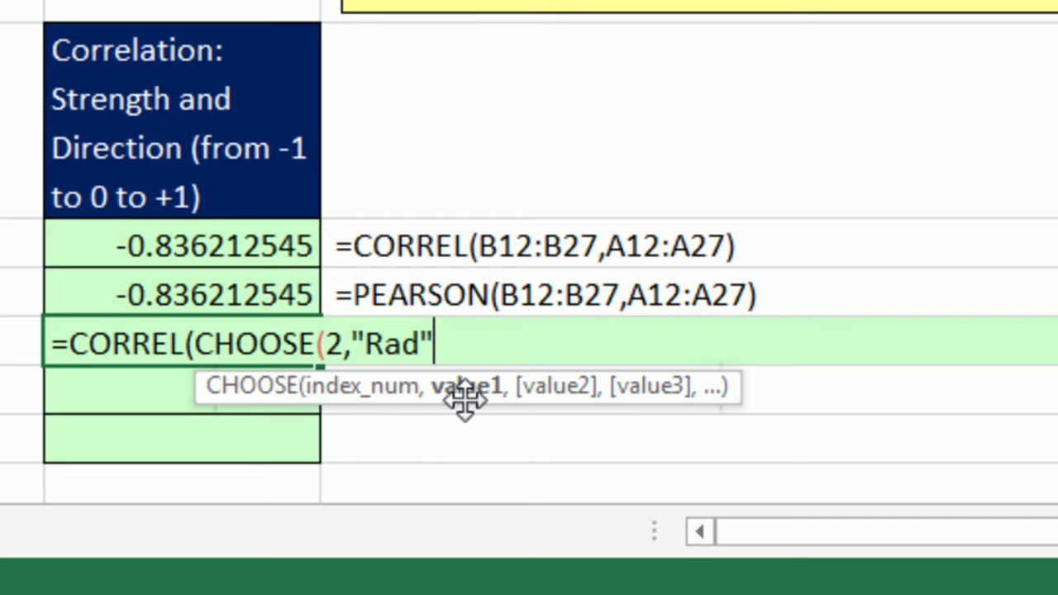
{"action": "type", "text": ","}
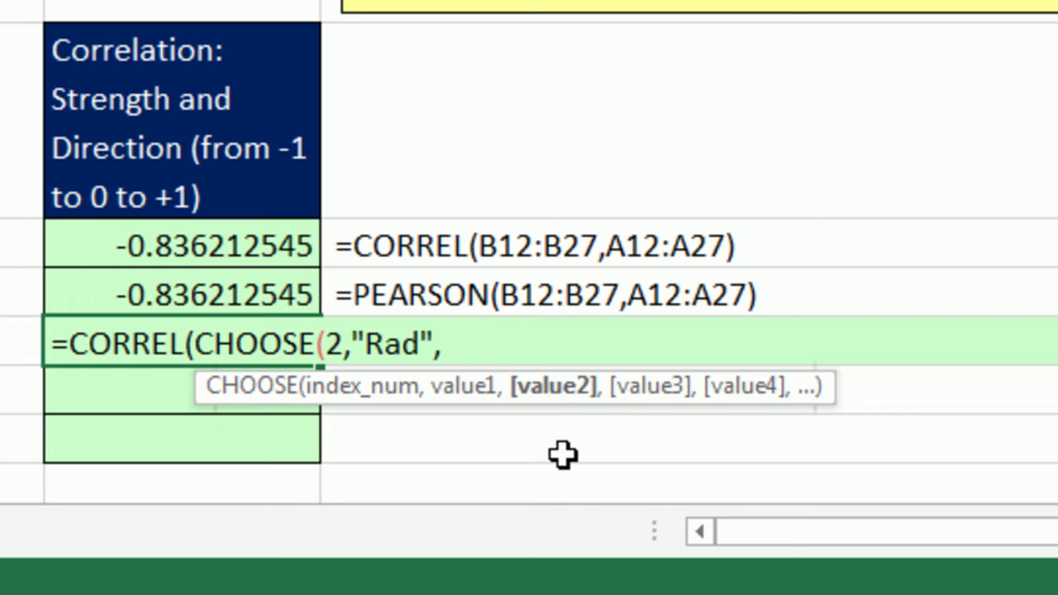
{"action": "type", "text": "\"Fun"}
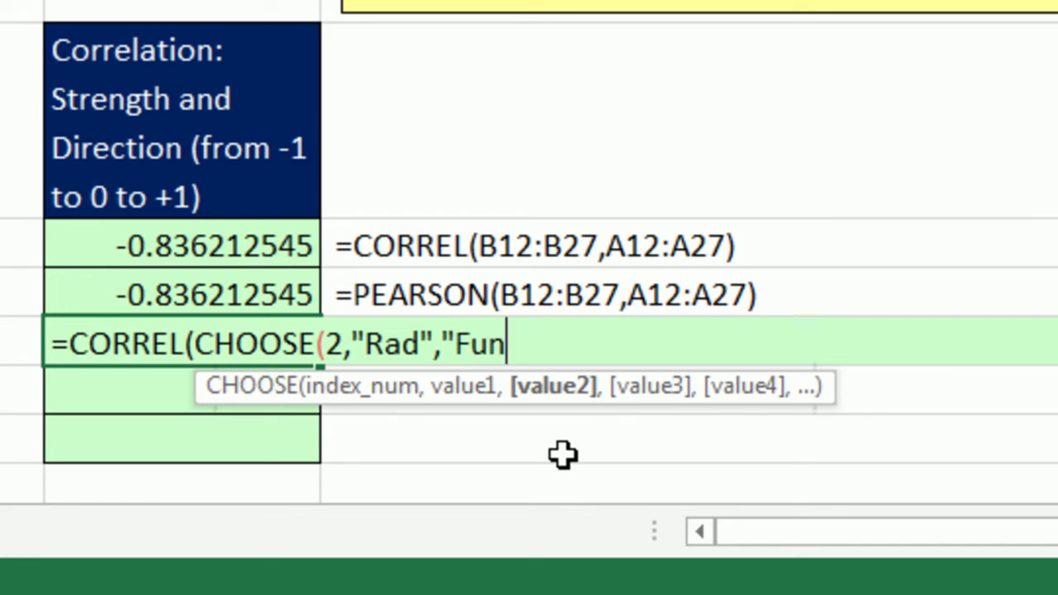
{"action": "type", "text": "\")"}
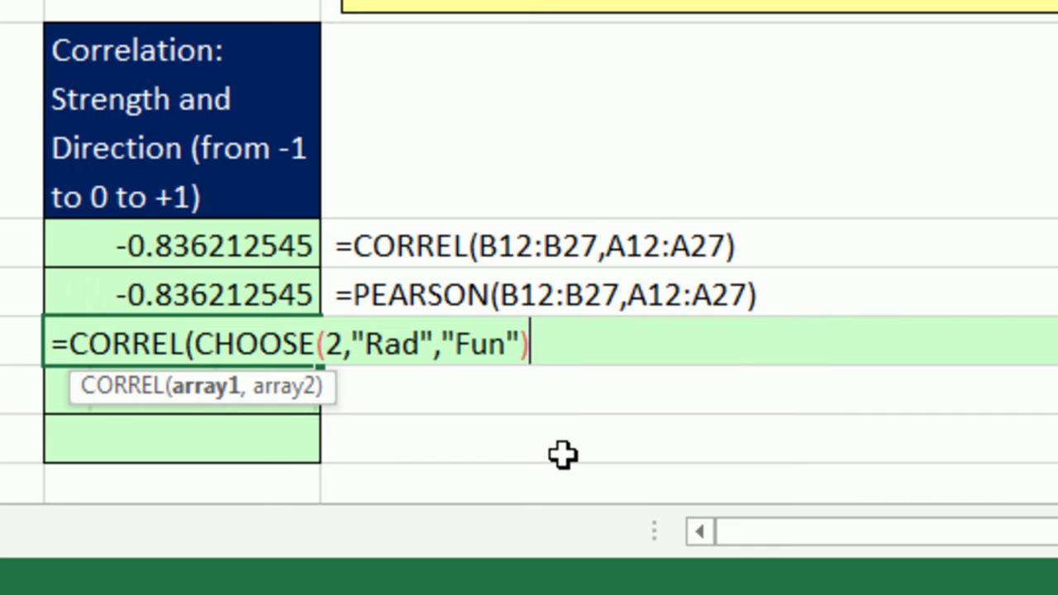
Evaluate the CHOOSE argument with index 2 inside the D14 formula and revert to the function text
{"action": "left_click", "coordinate": [212, 382]}
{"action": "key", "text": "F9"}
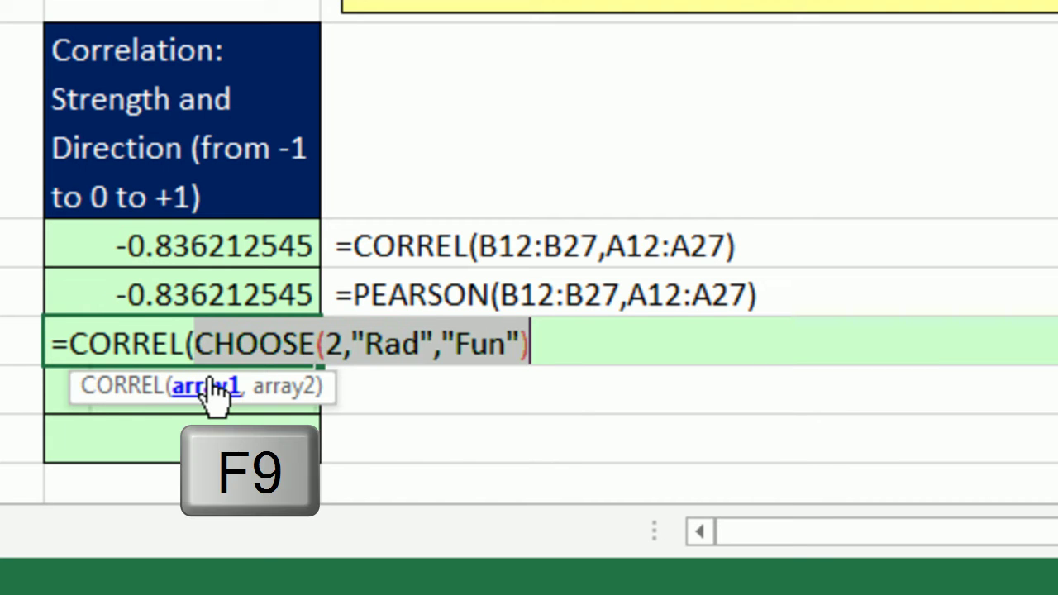
{"action": "key", "text": "ctrl+z"}
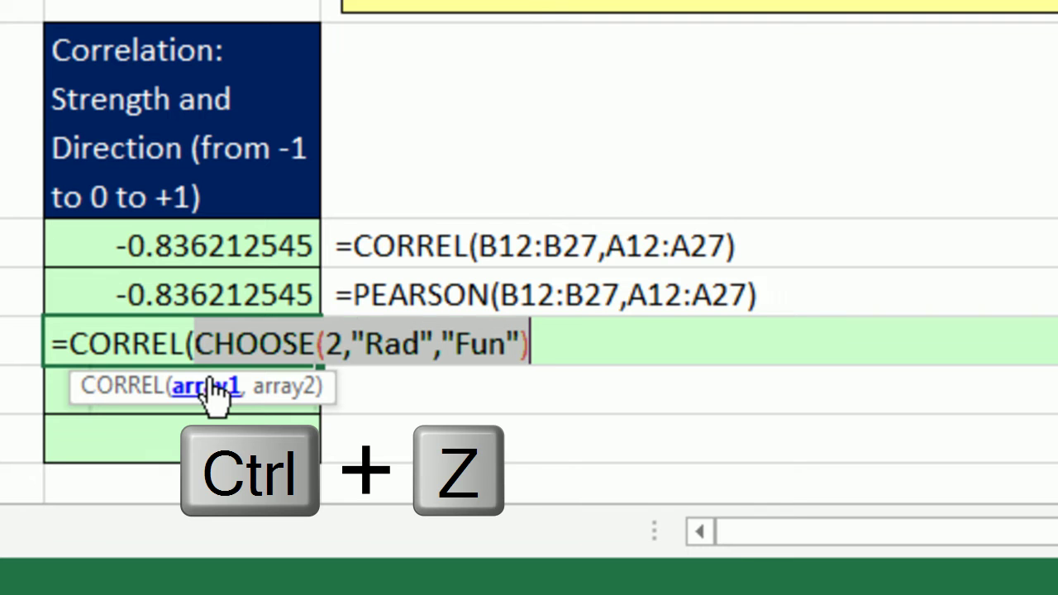
Change the CHOOSE index number to 1, evaluate the function in place, and revert the evaluation
{"action": "double_click", "coordinate": [346, 347]}
{"action": "type", "text": "1"}
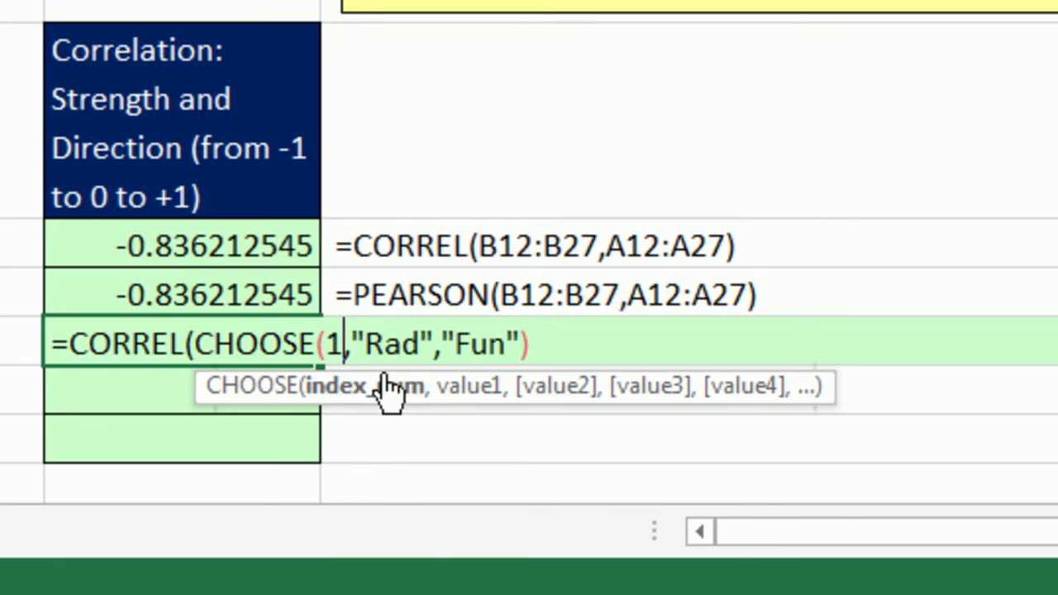
{"action": "left_click", "coordinate": [238, 346]}
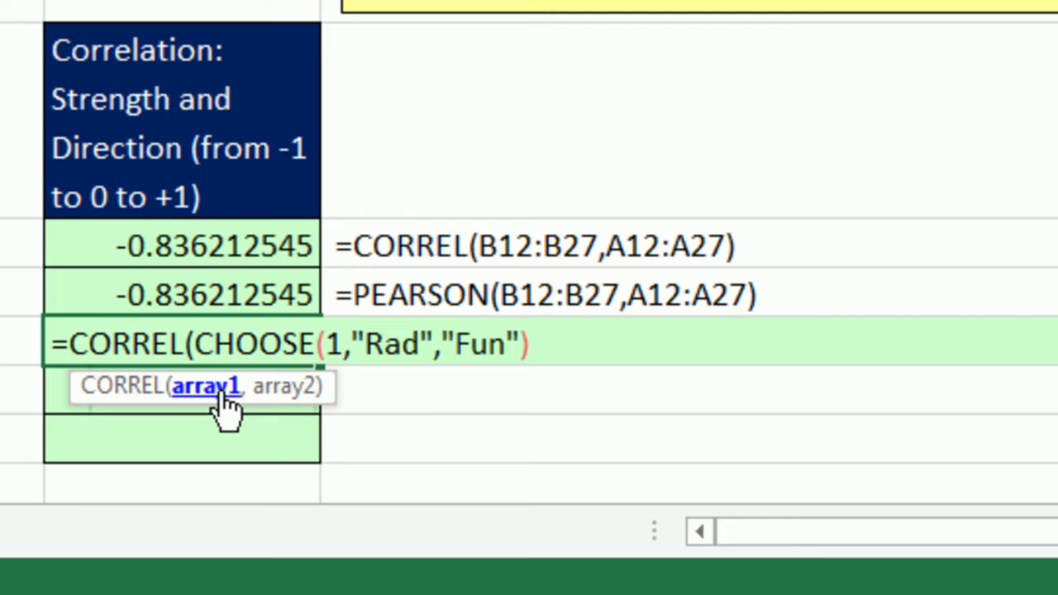
{"action": "left_click", "coordinate": [228, 396]}
{"action": "key", "text": "F9"}
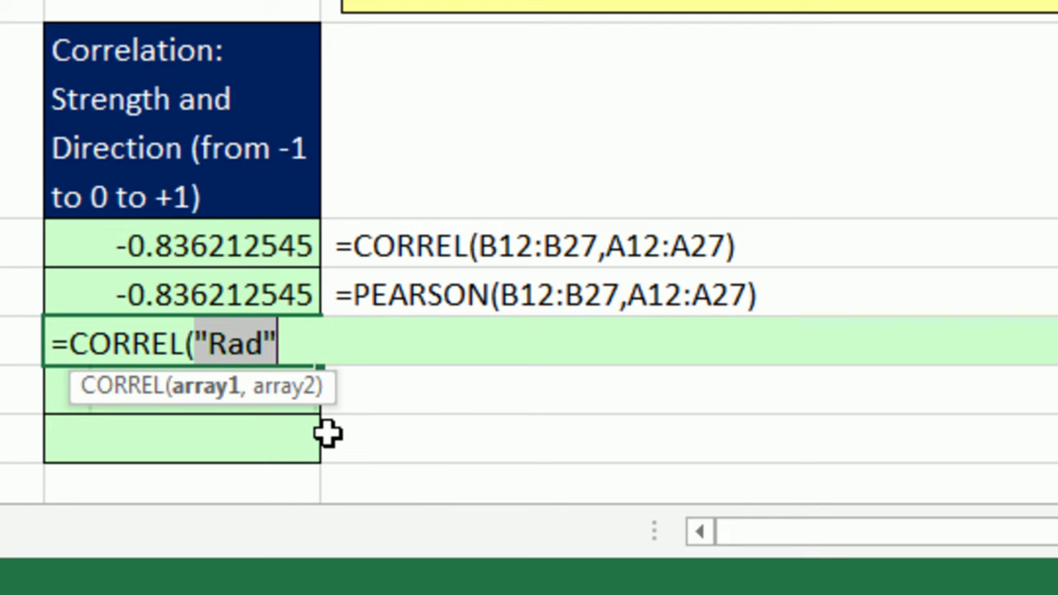
{"action": "key", "text": "ctrl+z"}
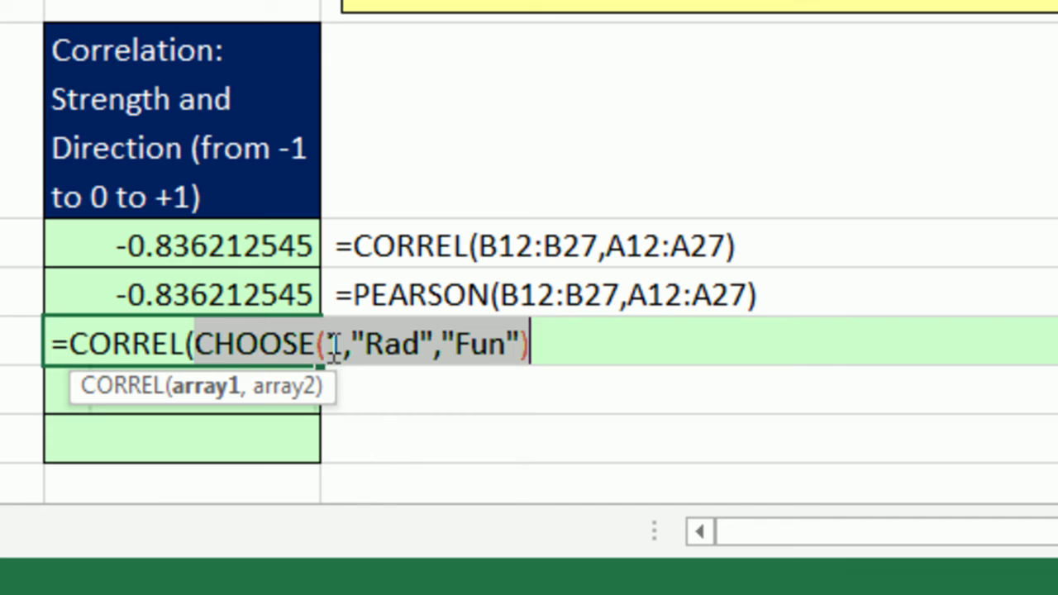
Replace the index number of CHOOSE in D14 with the array constant {1,2}
{"action": "double_click", "coordinate": [338, 346]}
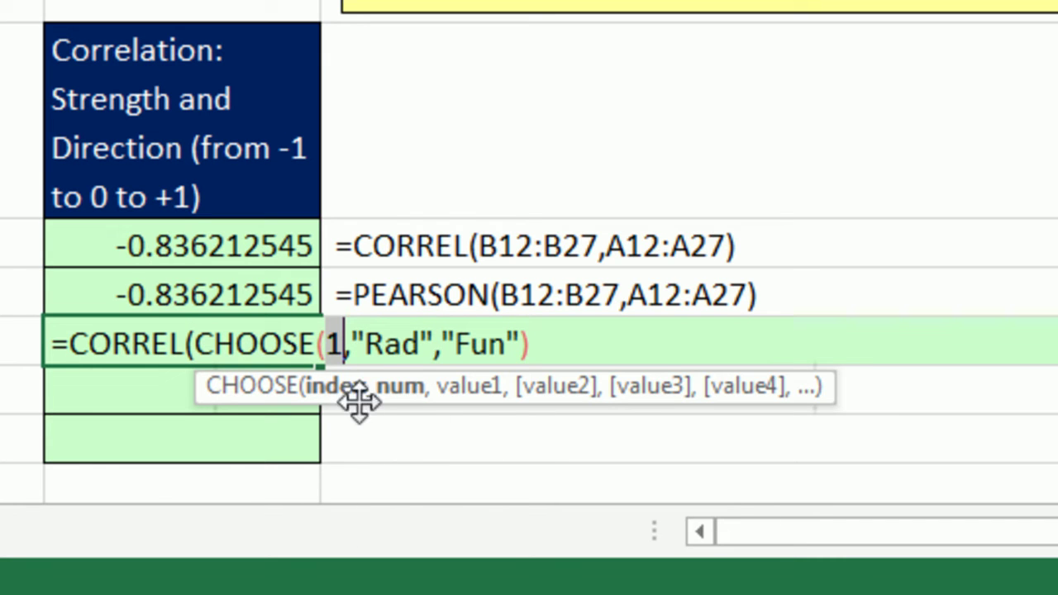
{"action": "type", "text": "{1,2"}
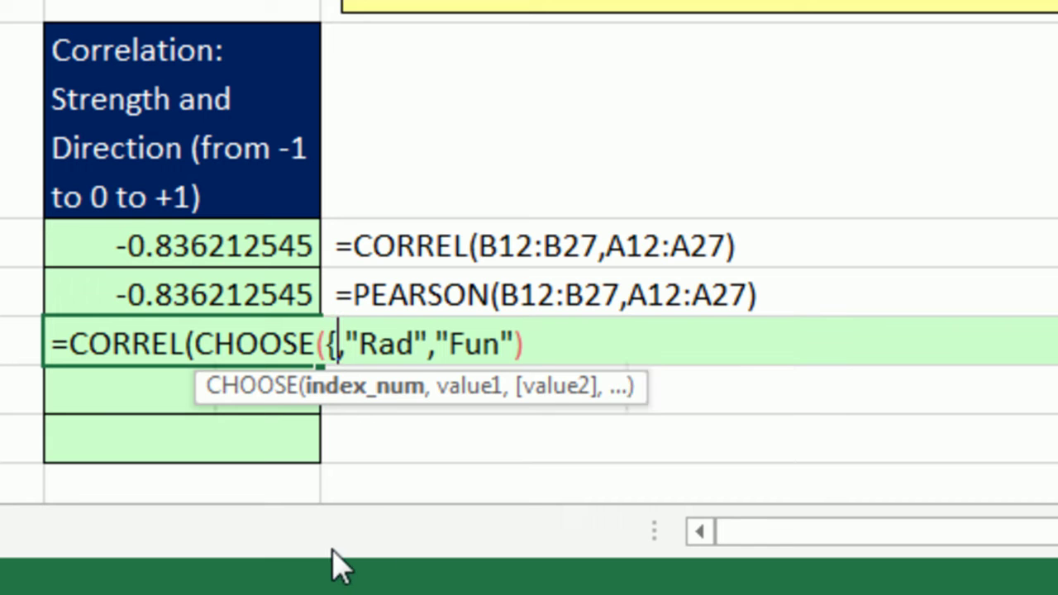
{"action": "type", "text": "}"}
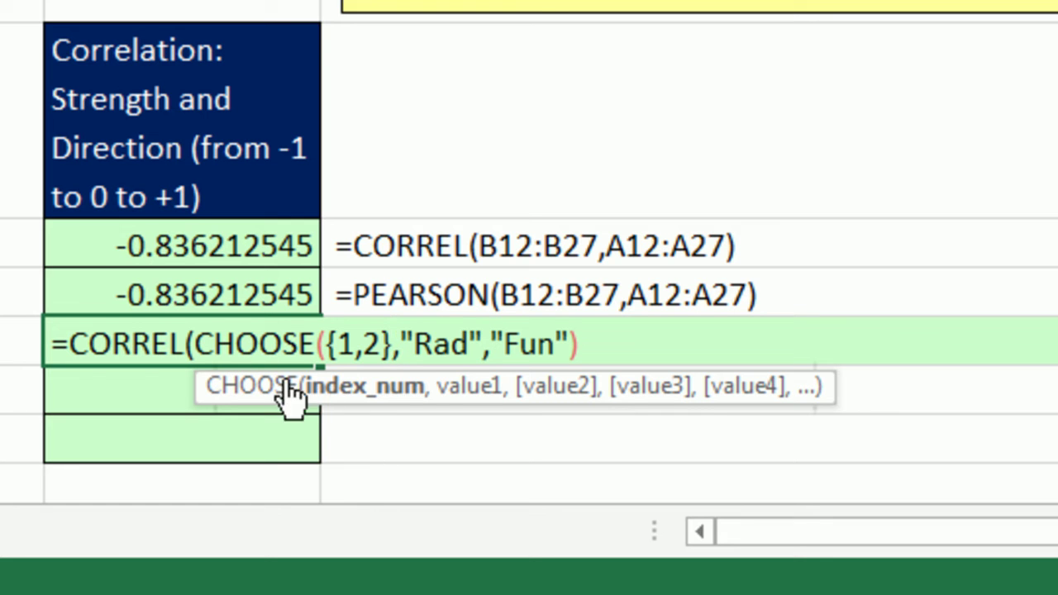
Evaluate the CHOOSE function with the {1,2} index array in place and revert to the function text
{"action": "left_click", "coordinate": [344, 395]}
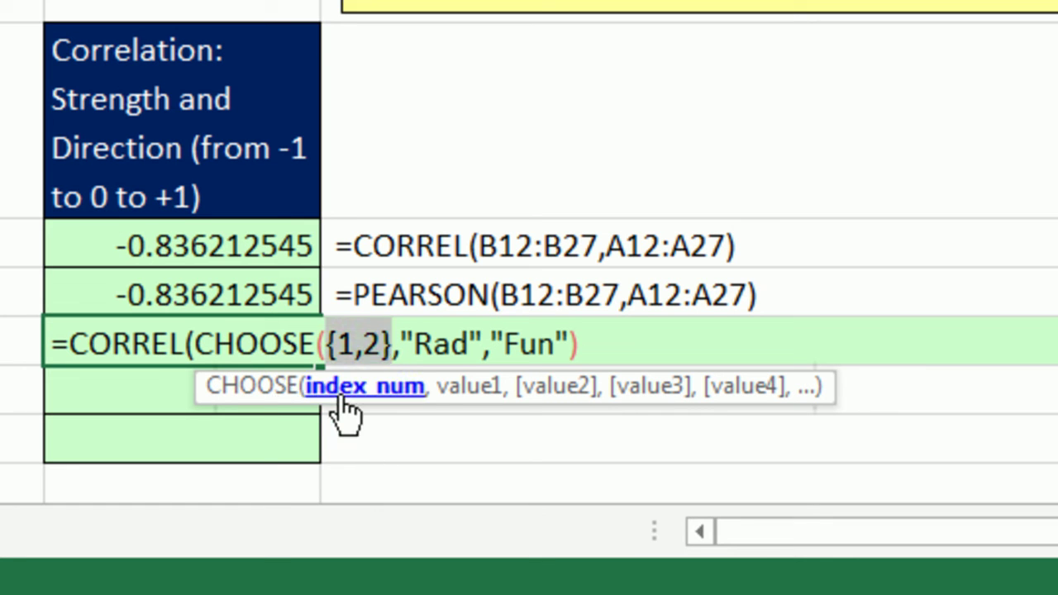
{"action": "left_click", "coordinate": [196, 344]}
{"action": "left_click", "coordinate": [204, 389]}
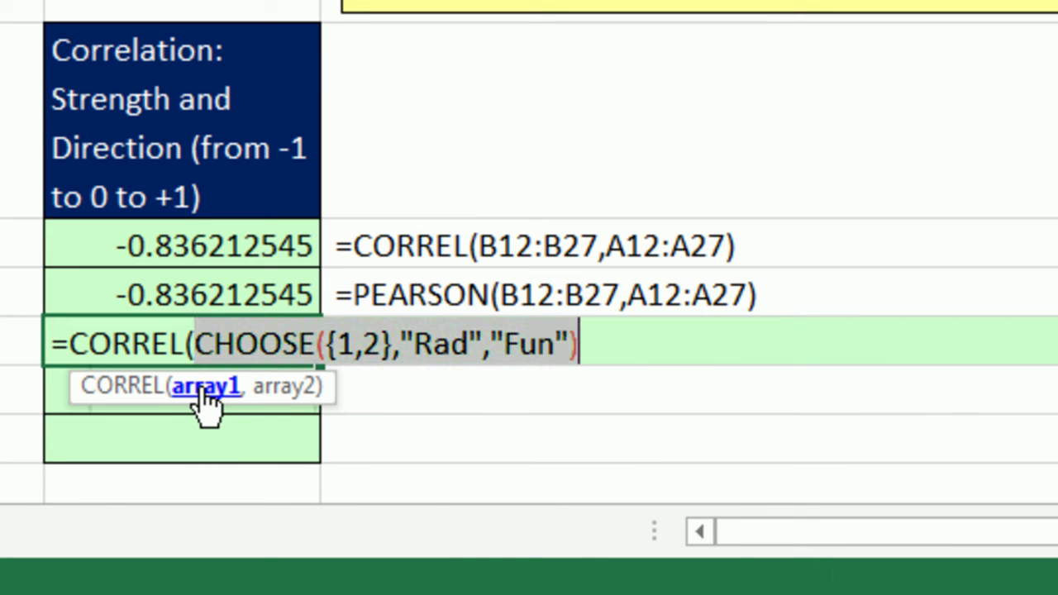
{"action": "key", "text": "F9"}
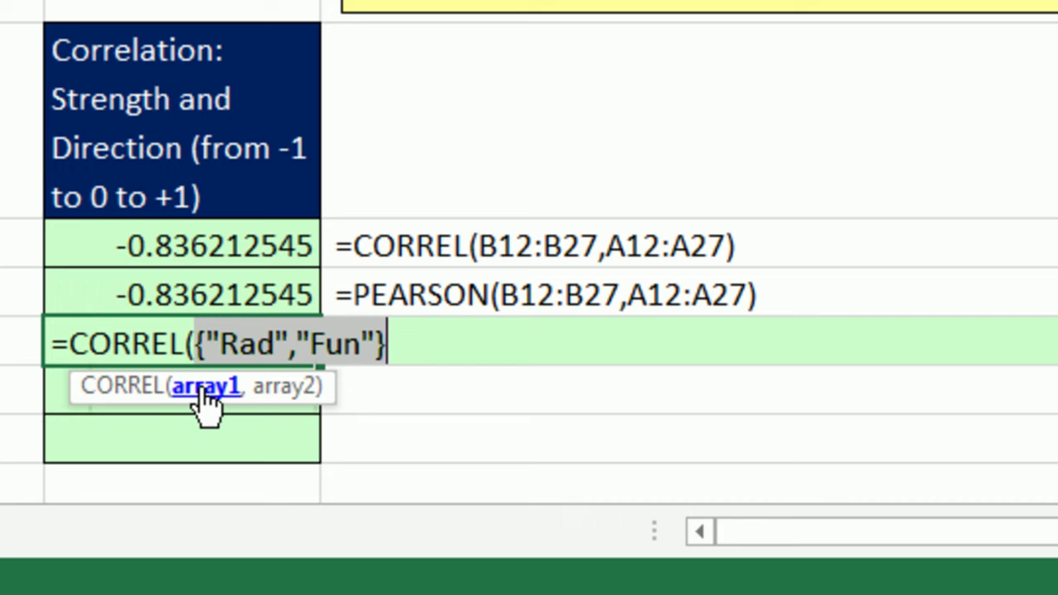
{"action": "key", "text": "ctrl+z"}
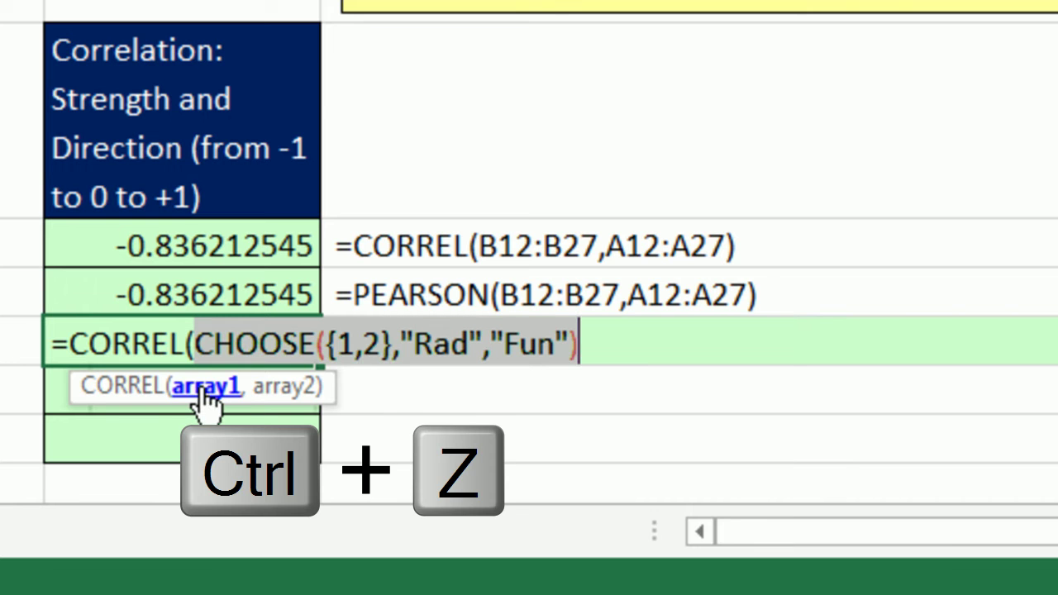
Replace the sample values "Rad" and "Fun" in CHOOSE with the two sales ranges B2:B9 and D2:D9
{"action": "left_click", "coordinate": [404, 349]}
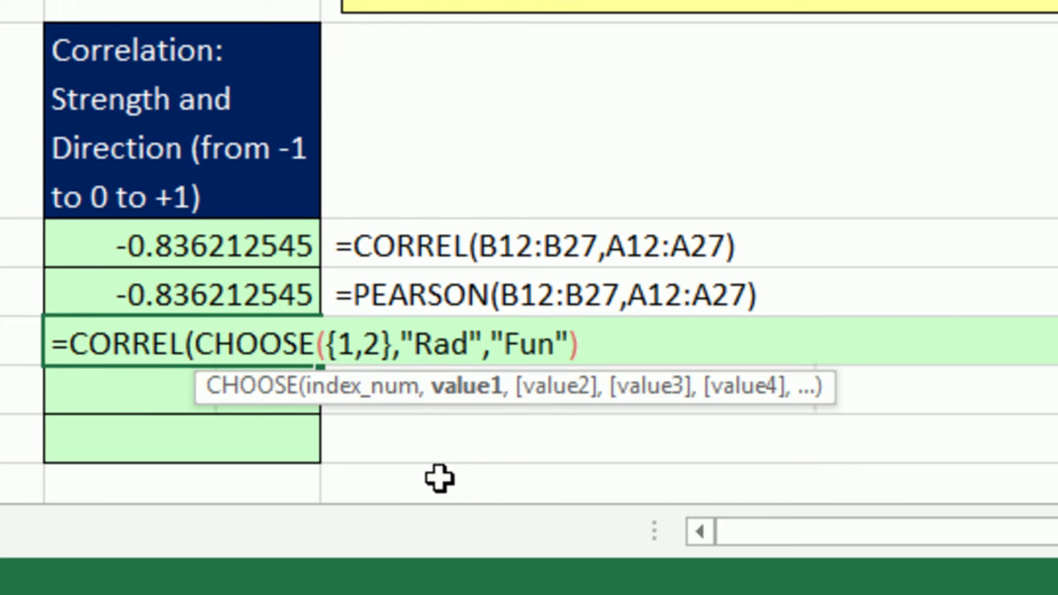
{"action": "left_click", "coordinate": [463, 398]}
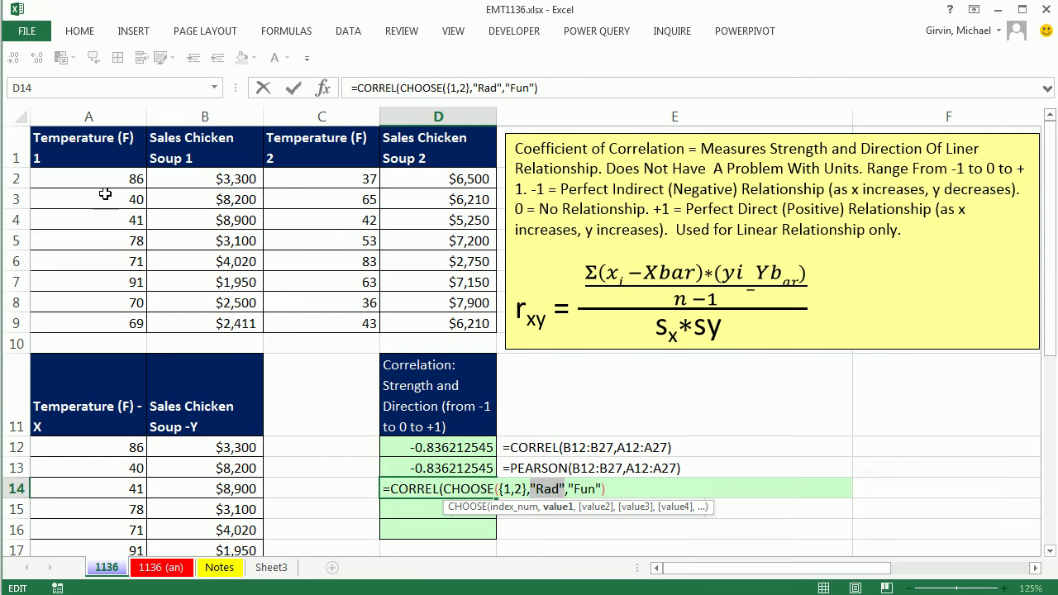
{"action": "left_click_drag", "start_coordinate": [98, 182], "coordinate": [104, 285]}
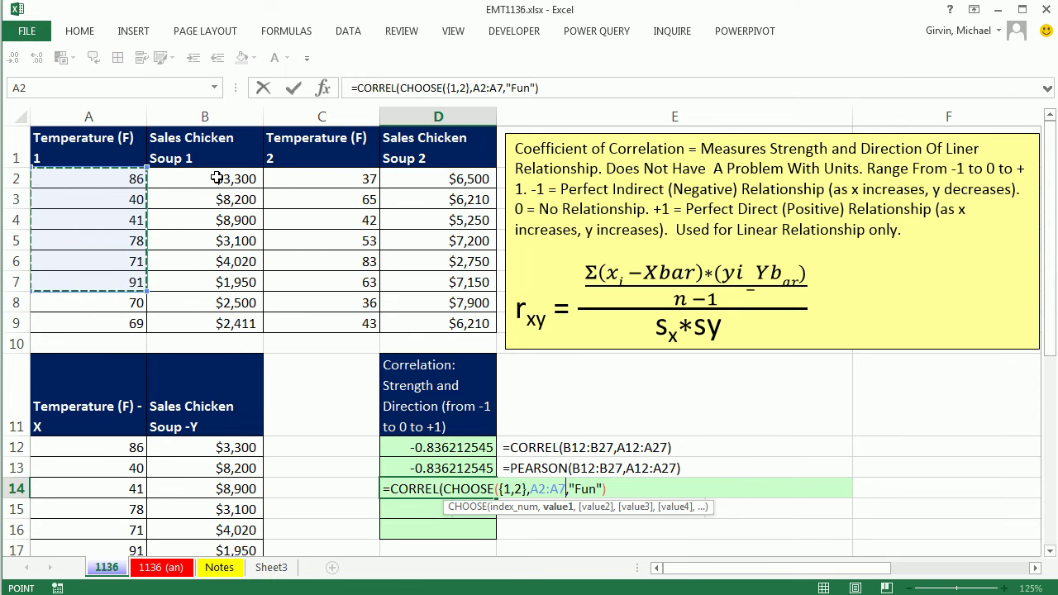
{"action": "left_click_drag", "start_coordinate": [217, 179], "coordinate": [232, 325]}
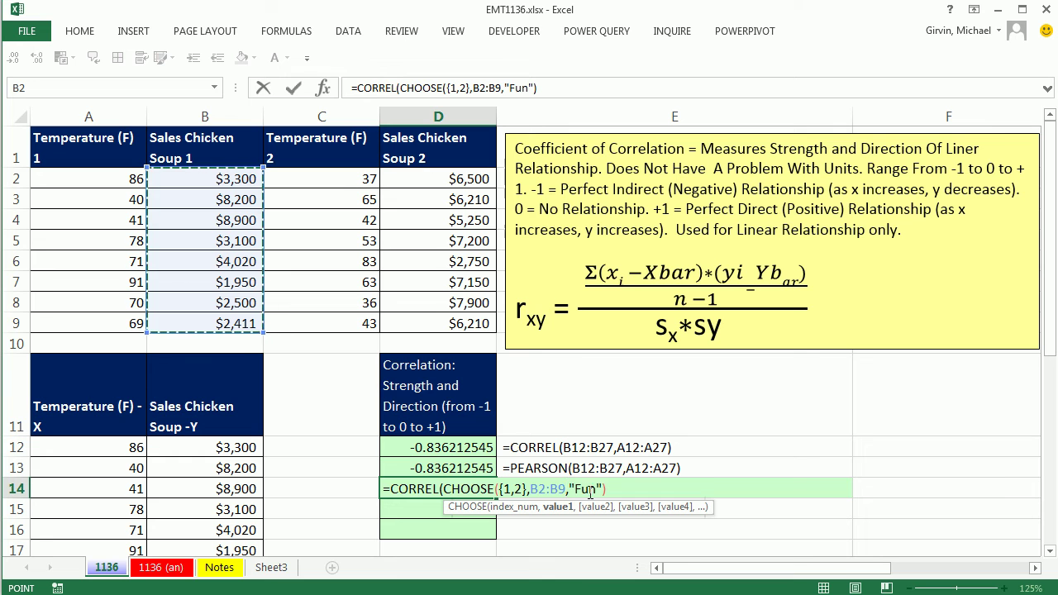
{"action": "left_click_drag", "start_coordinate": [568, 490], "coordinate": [603, 489]}
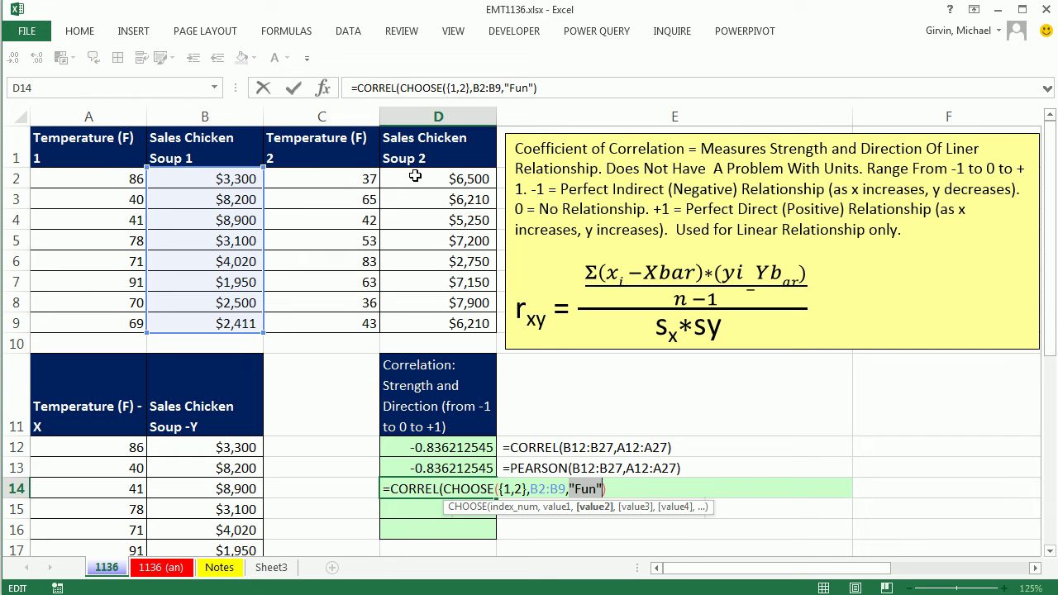
{"action": "left_click_drag", "start_coordinate": [415, 176], "coordinate": [442, 322]}
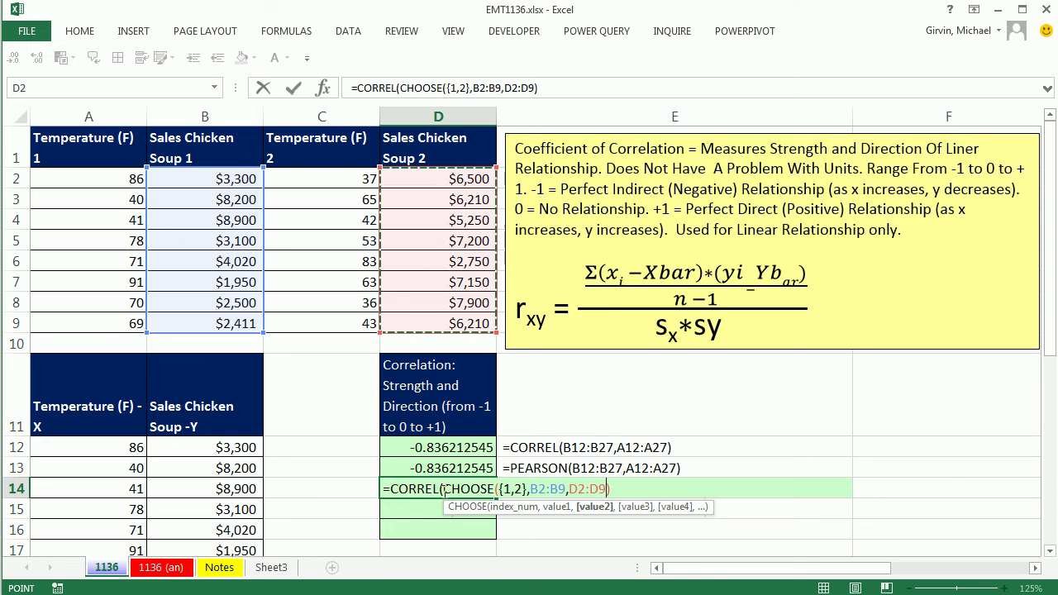
Evaluate CHOOSE({1,2},B2:B9,D2:D9) inside the D14 formula to examine its combined sales array, and revert the evaluation
{"action": "left_click_drag", "start_coordinate": [444, 489], "coordinate": [610, 489]}
{"action": "key", "text": "ctrl+c"}
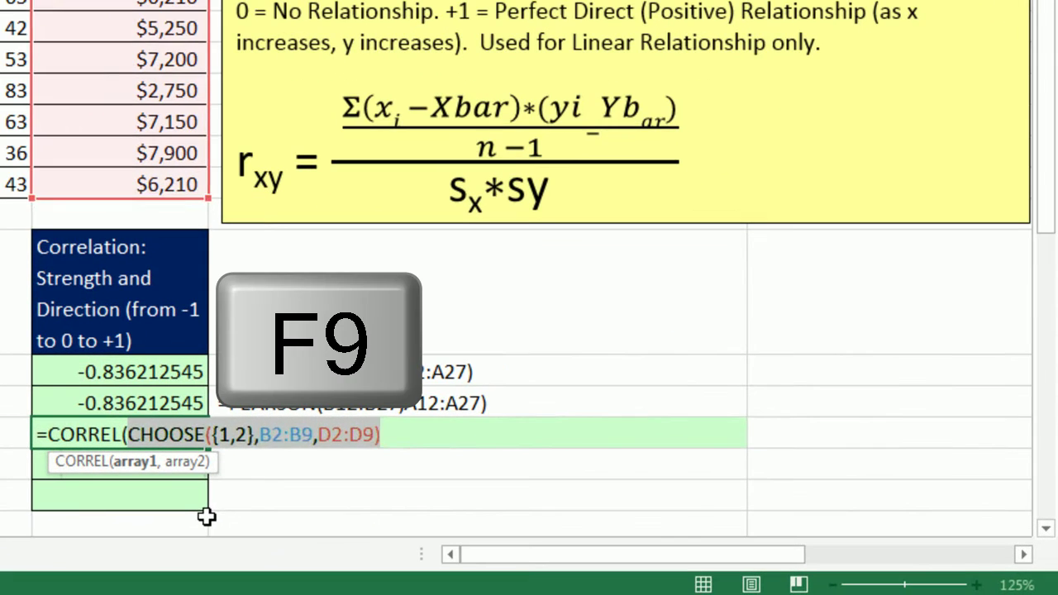
{"action": "key", "text": "F9"}
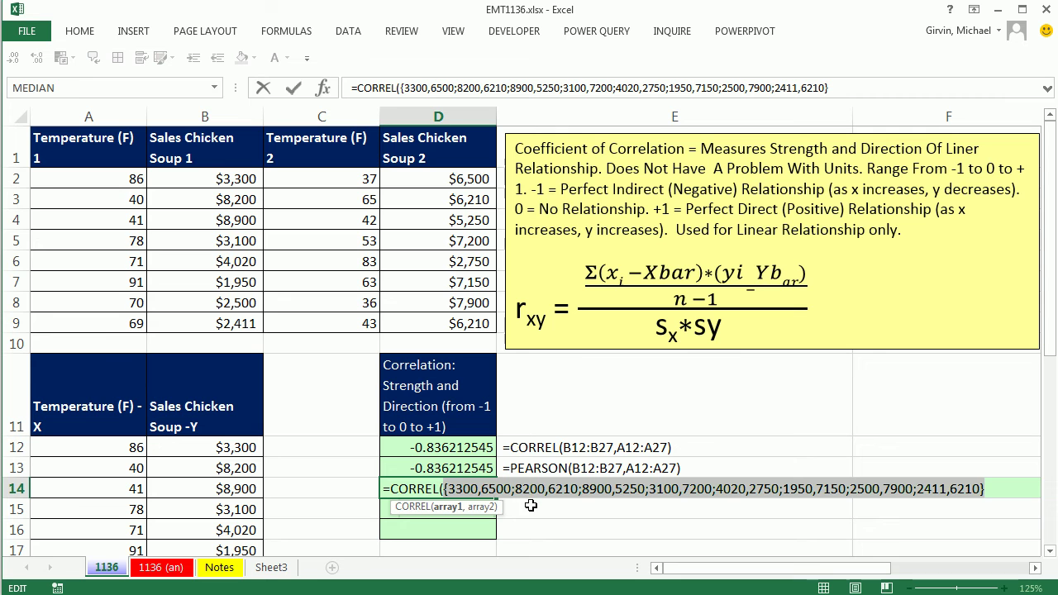
{"action": "key", "text": "ctrl+z"}
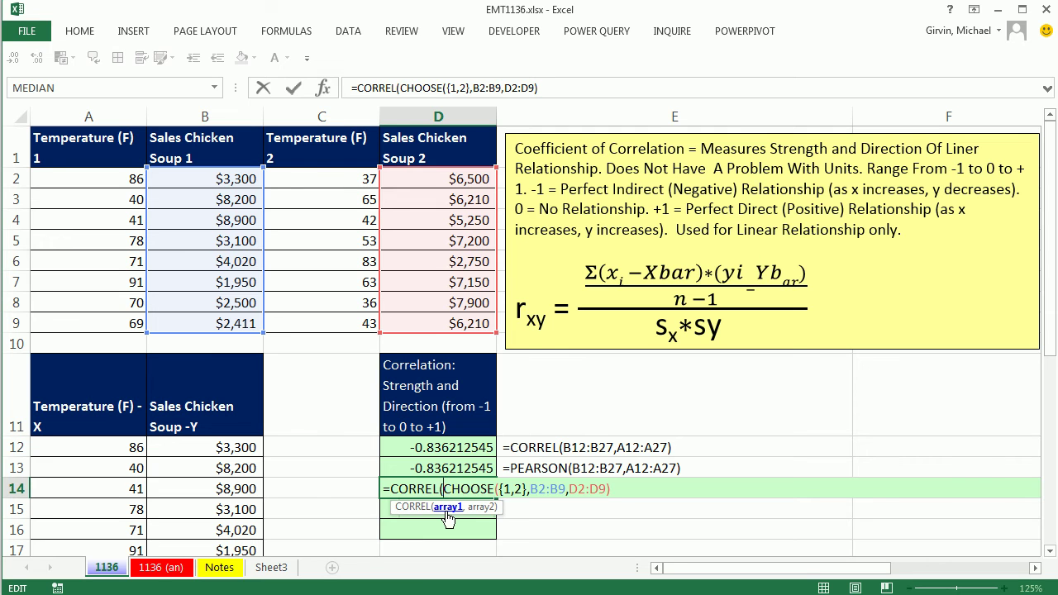
{"action": "mouse_move", "coordinate": [448, 515]}
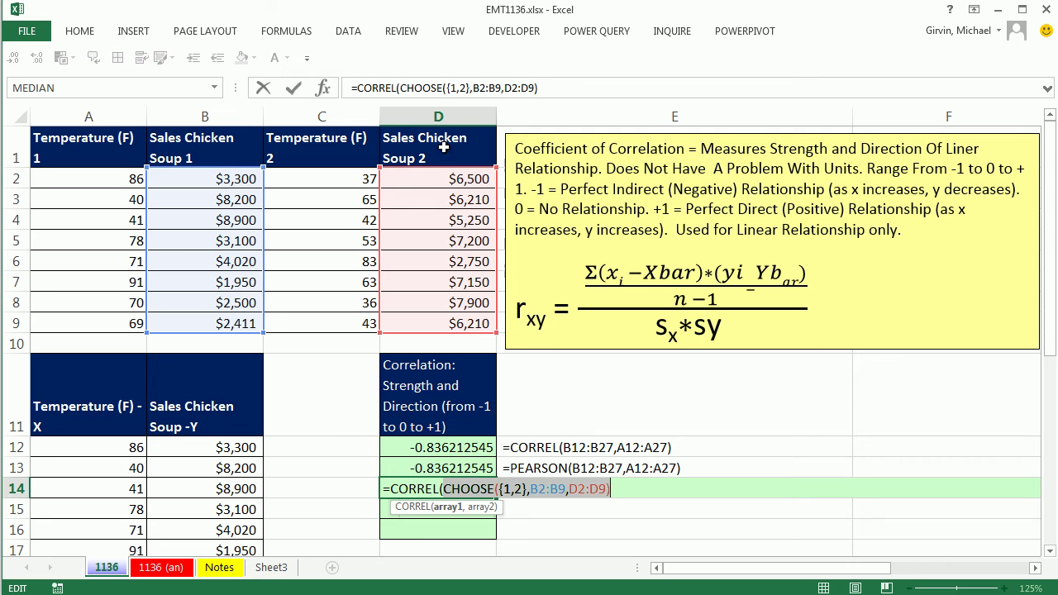
{"action": "left_click", "coordinate": [638, 494]}
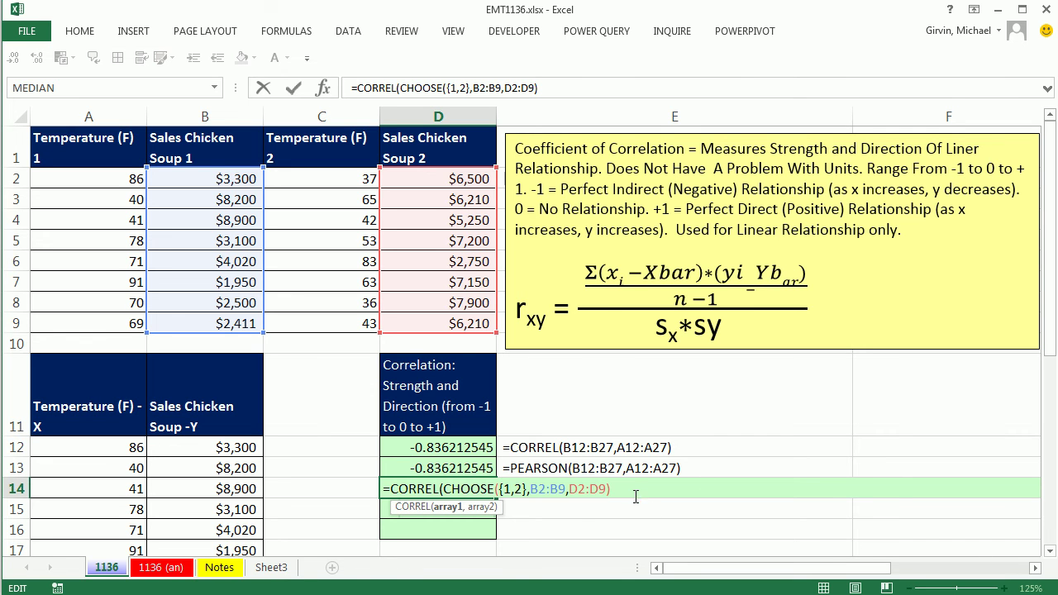
Add CHOOSE({1,2},A2:A9,C2:C9) with the two temperature ranges as the second argument of CORREL in D14
{"action": "type", "text": ","}
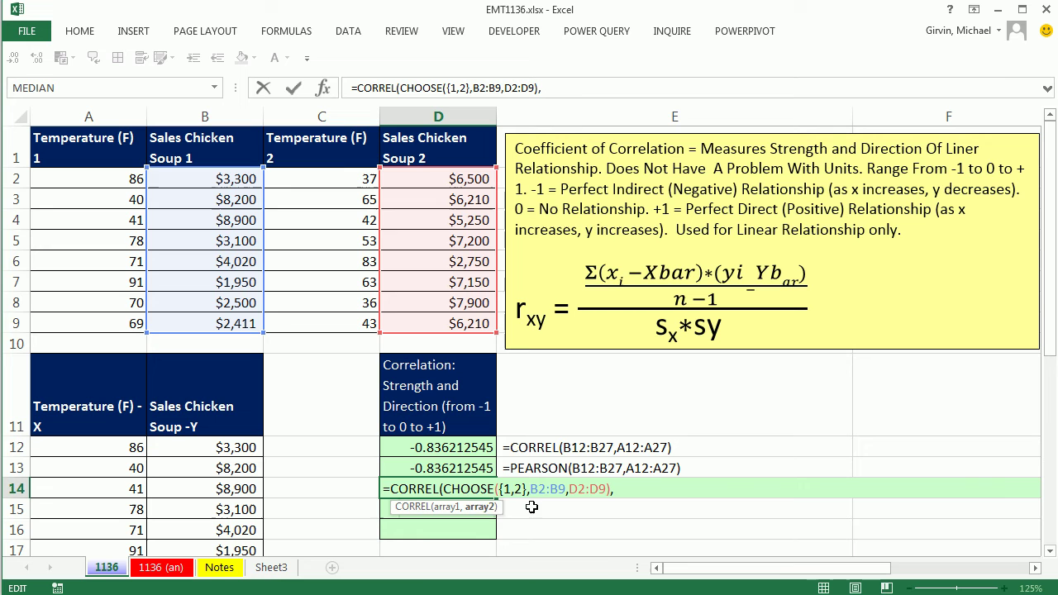
{"action": "key", "text": "ctrl+v"}
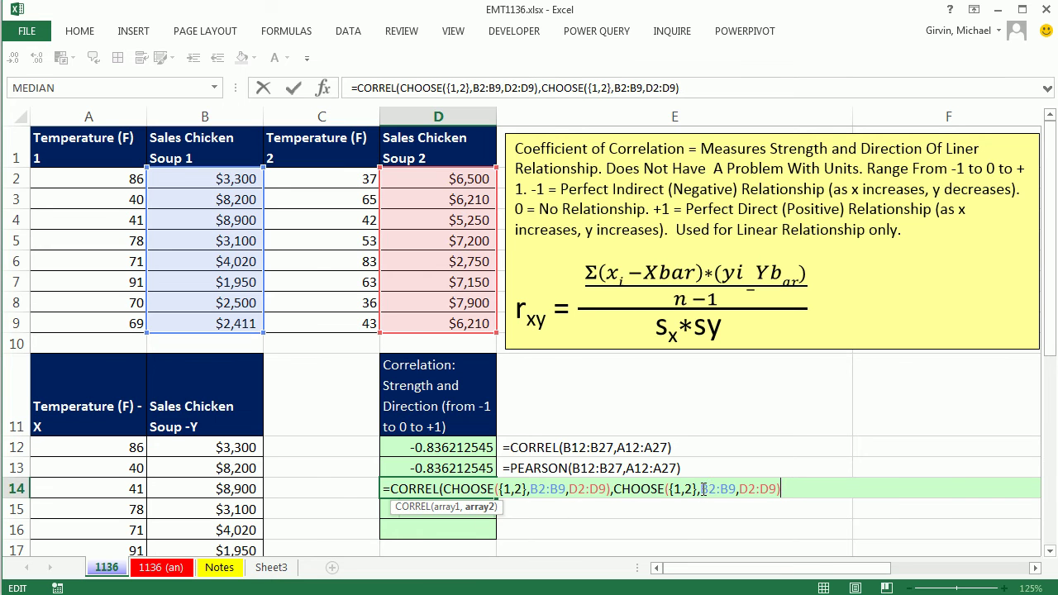
{"action": "left_click_drag", "start_coordinate": [703, 488], "coordinate": [805, 493]}
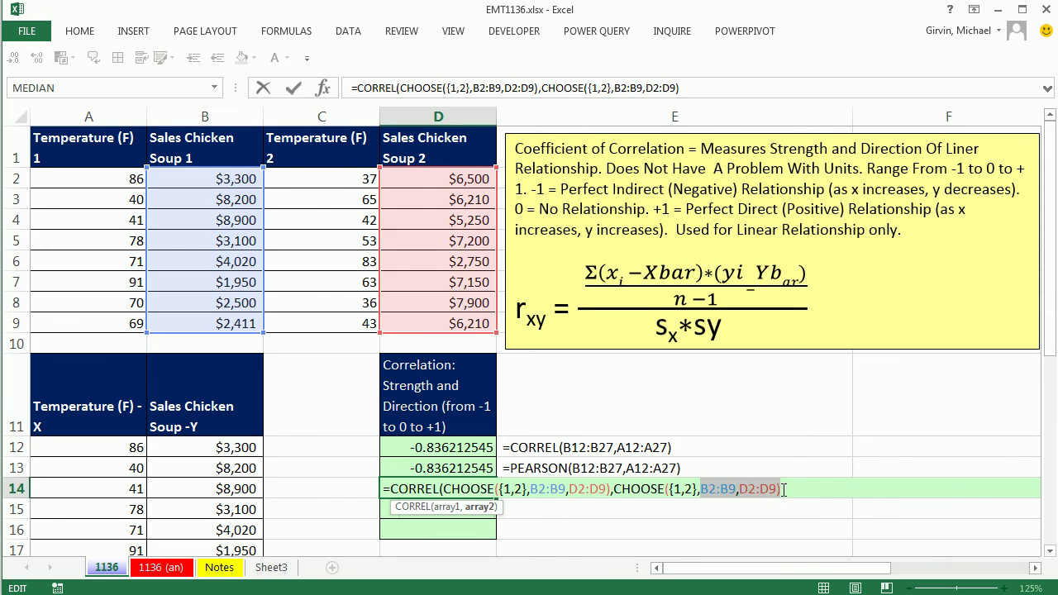
{"action": "key", "text": "BackSpace"}
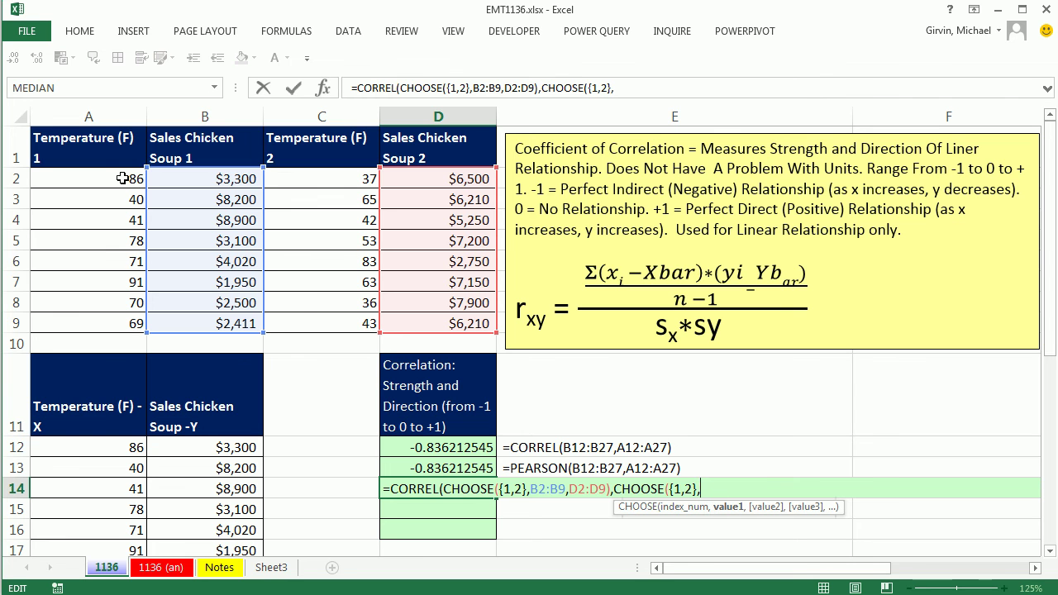
{"action": "left_click_drag", "start_coordinate": [120, 180], "coordinate": [129, 325]}
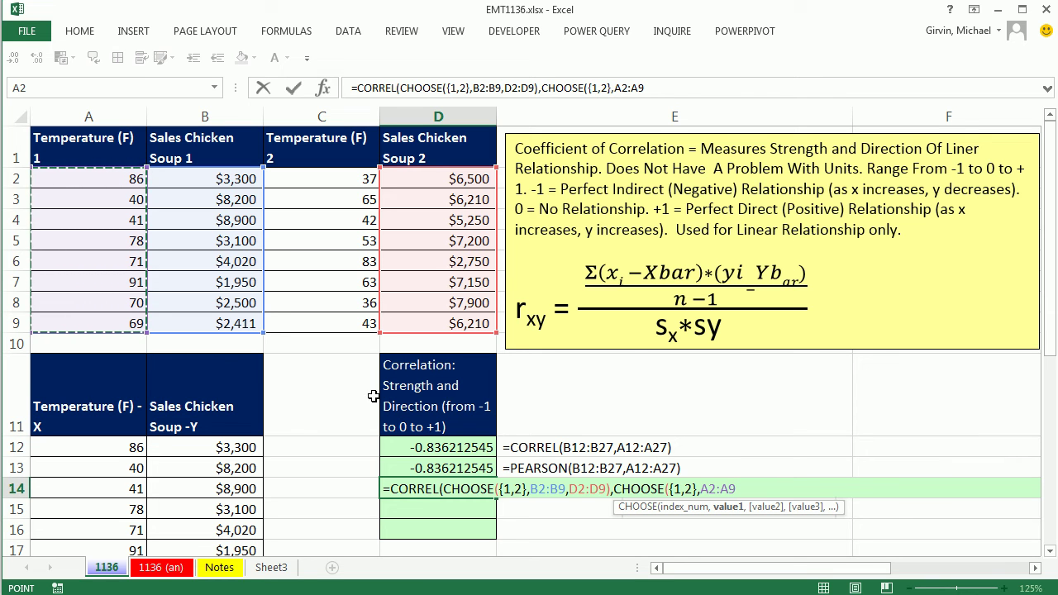
{"action": "type", "text": ","}
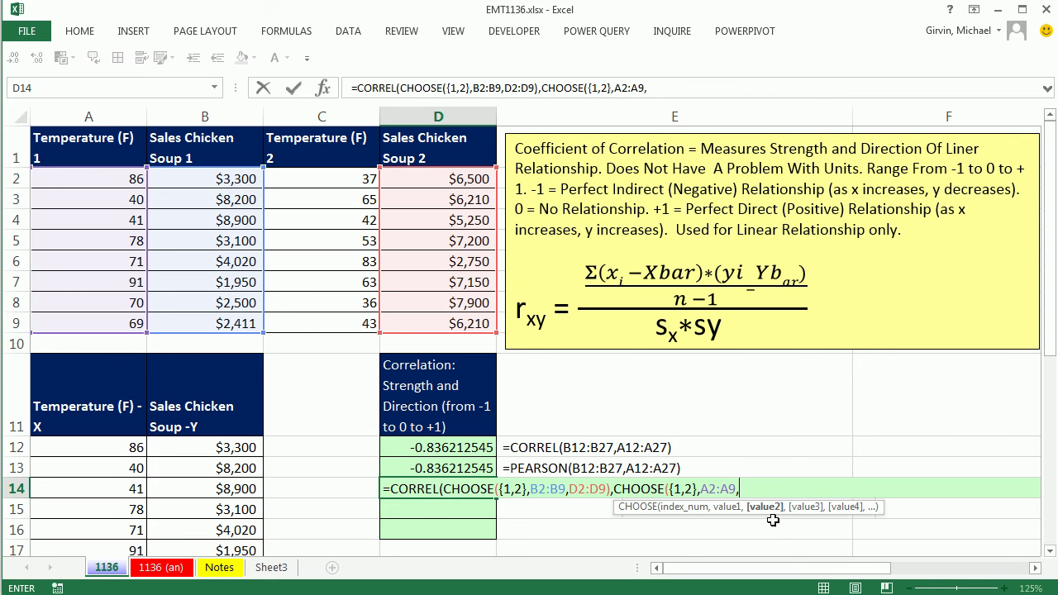
{"action": "left_click_drag", "start_coordinate": [361, 180], "coordinate": [336, 320]}
{"action": "type", "text": ")"}
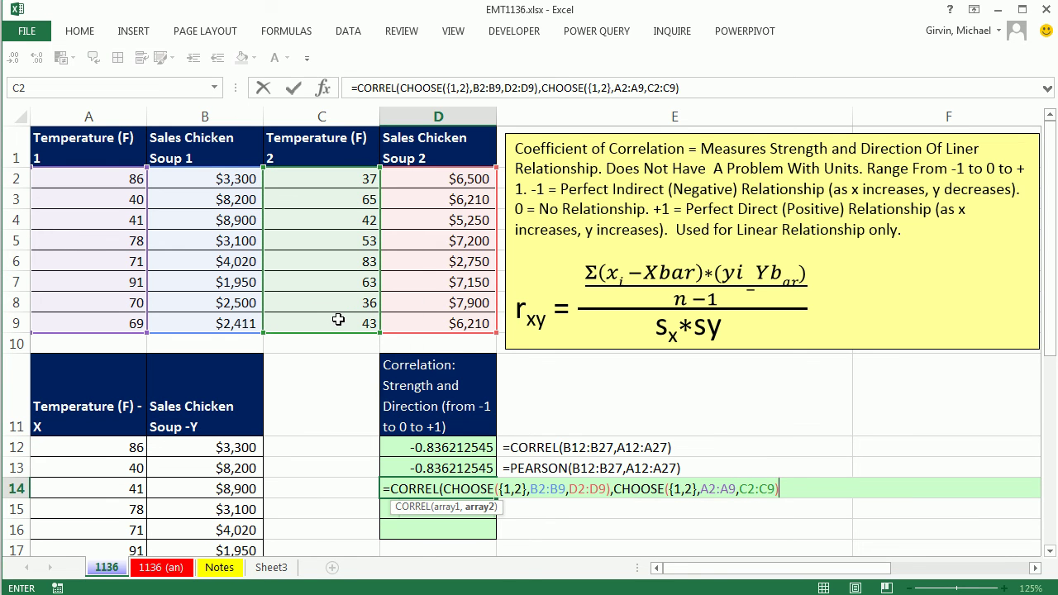
Evaluate the second CHOOSE in D14 in place to examine its combined temperature array, and revert the evaluation
{"action": "left_click", "coordinate": [474, 512]}
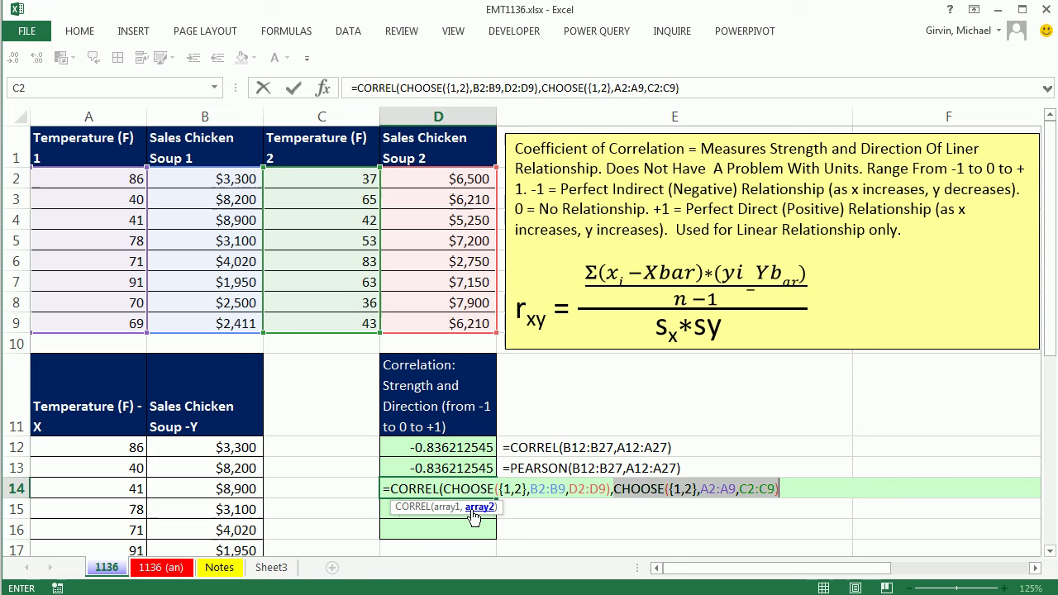
{"action": "key", "text": "F9"}
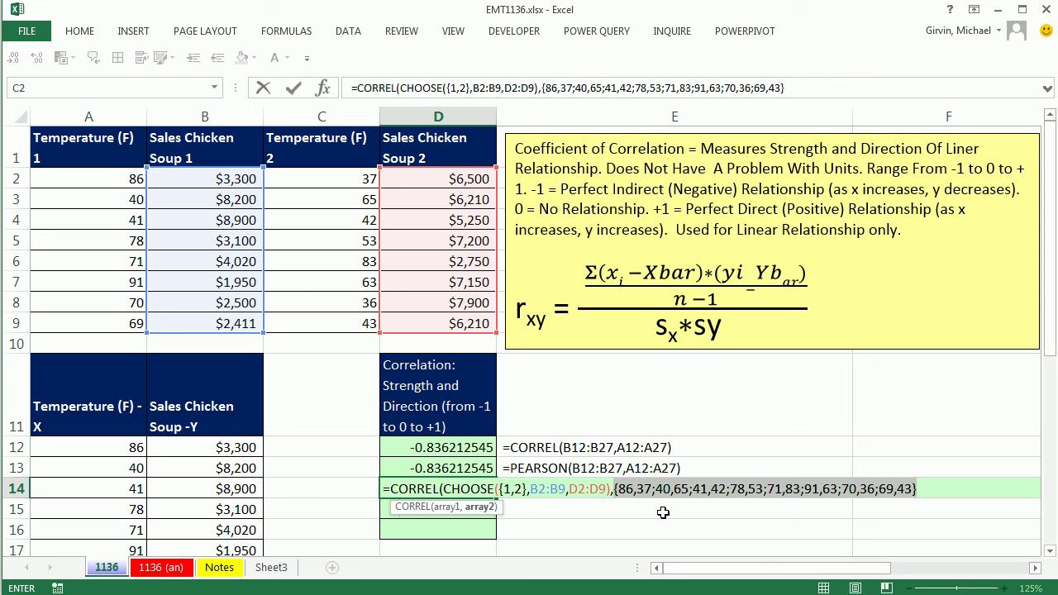
{"action": "key", "text": "ctrl+z"}
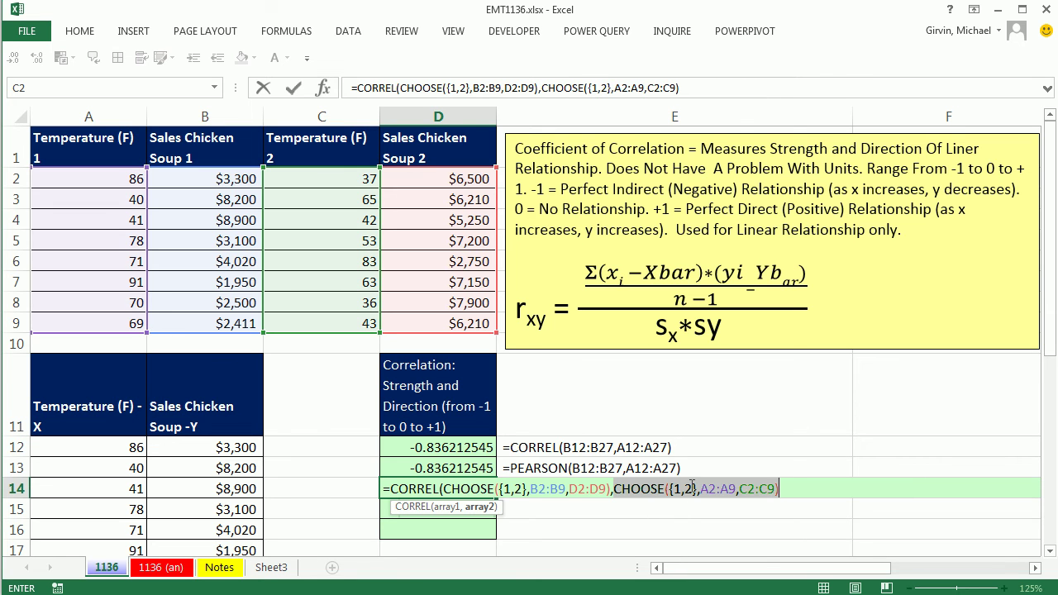
Close the CORREL function with its final parenthesis and enter the completed formula in D14
{"action": "left_click", "coordinate": [803, 487]}
{"action": "type", "text": ")"}
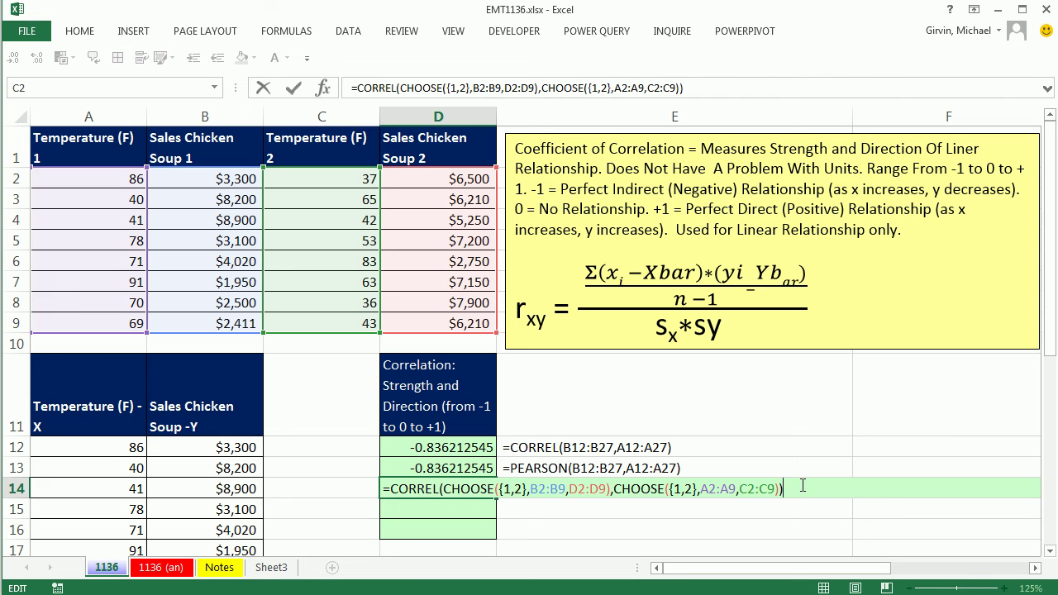
{"action": "key", "text": "Return"}
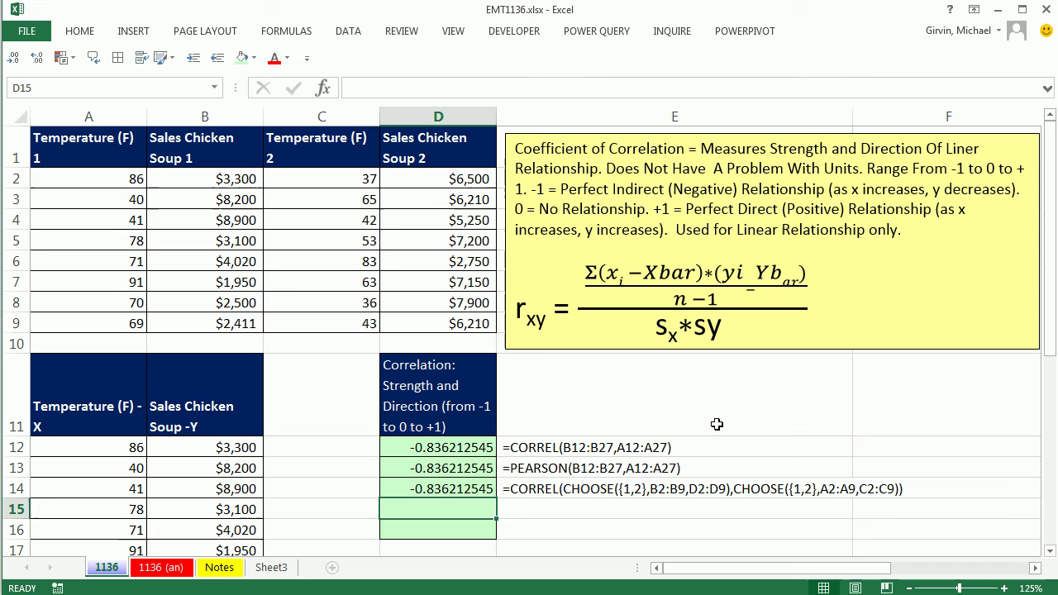
Copy the full text of the CORREL formula in D14, leaving the formula as it is
{"action": "left_click", "coordinate": [466, 489]}
{"action": "key", "text": "F2"}
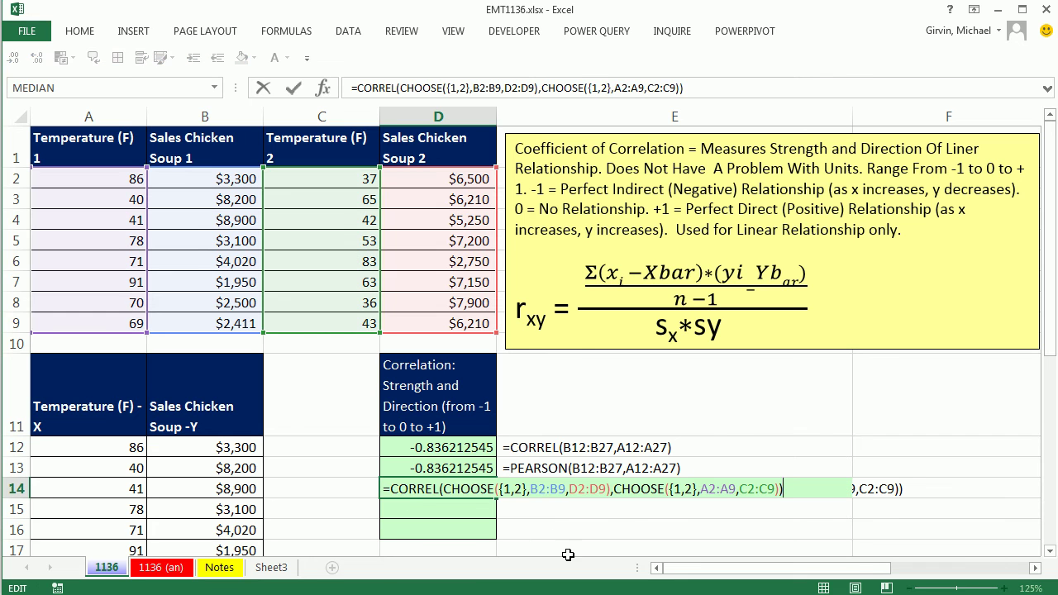
{"action": "left_click", "coordinate": [521, 489]}
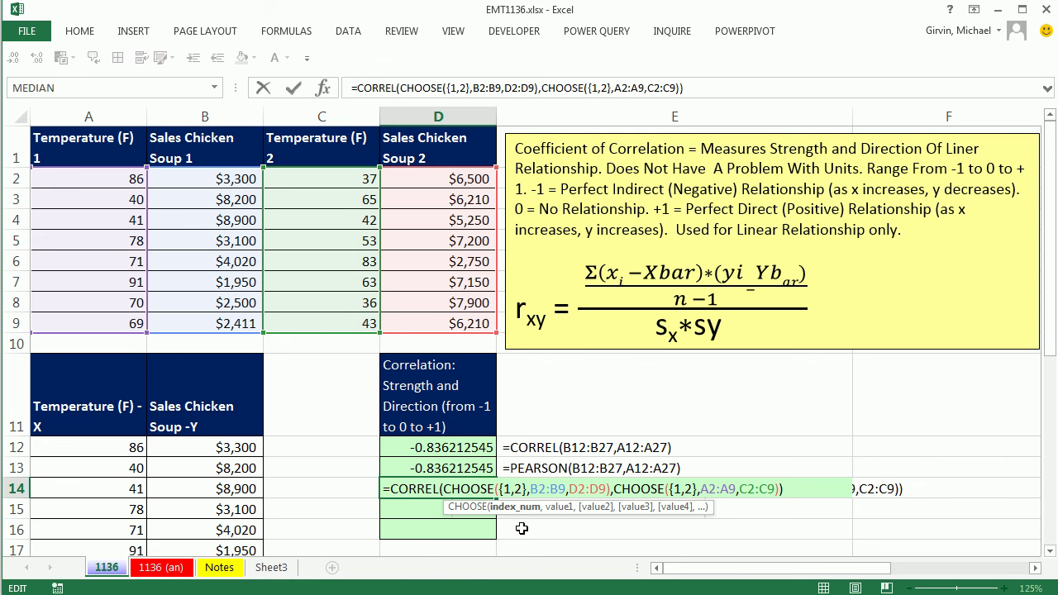
{"action": "left_click_drag", "start_coordinate": [381, 489], "coordinate": [749, 486]}
{"action": "key", "text": "ctrl+c"}
{"action": "key", "text": "Return"}
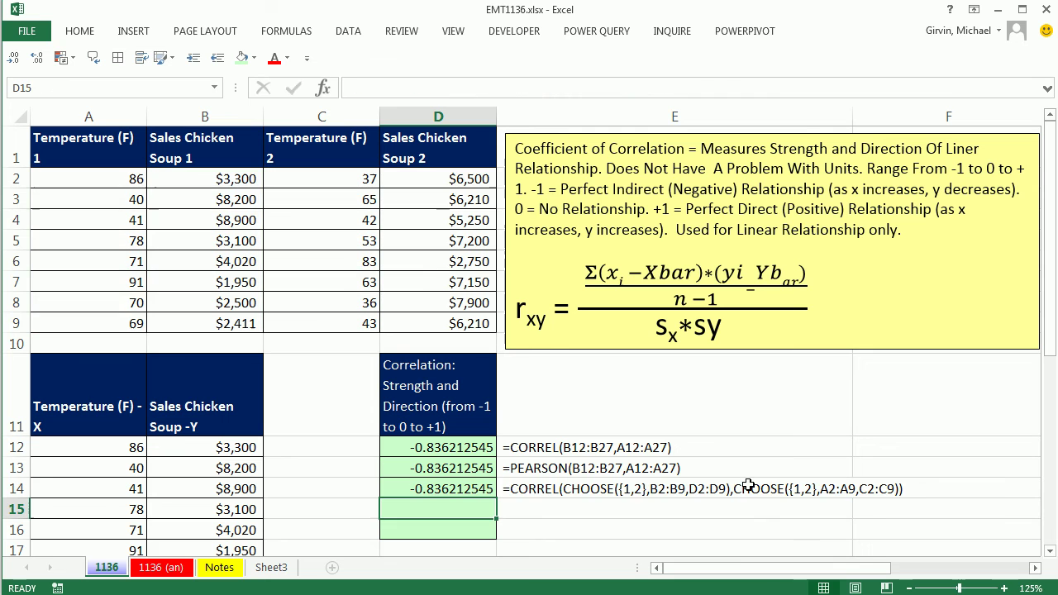
Paste the copied formula into D15 and replace CORREL with PEARSON, keeping both CHOOSE arguments
{"action": "key", "text": "ctrl+v"}
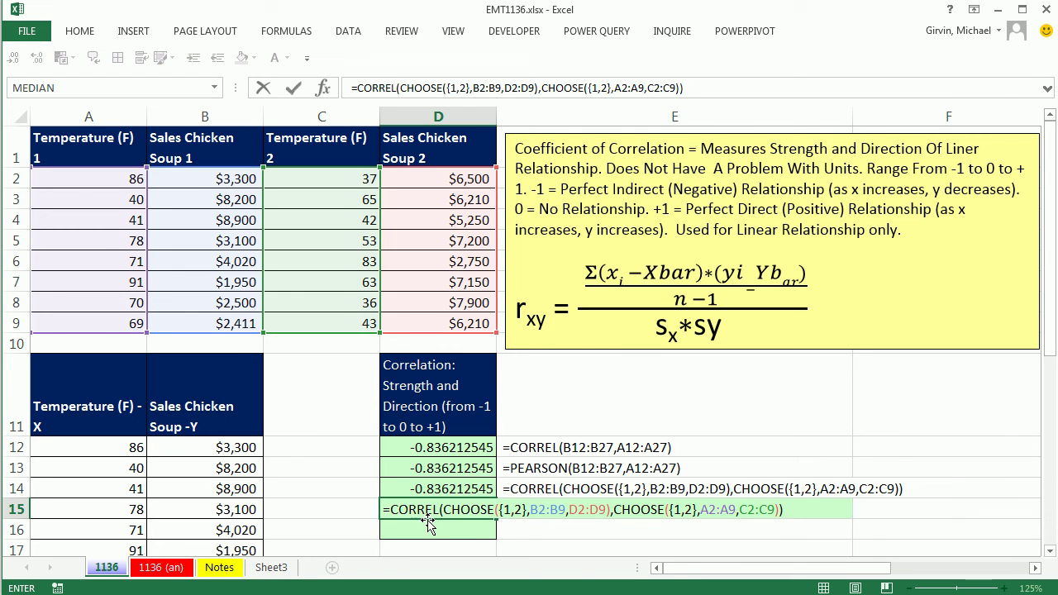
{"action": "double_click", "coordinate": [428, 508]}
{"action": "type", "text": "p"}
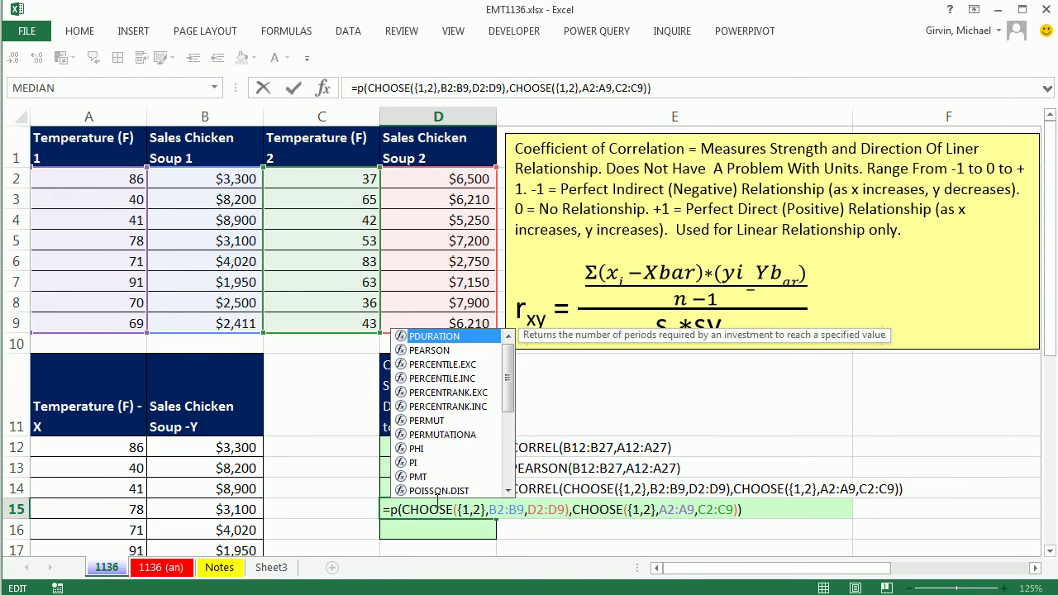
{"action": "type", "text": "e"}
{"action": "key", "text": "Tab"}
{"action": "key", "text": "ctrl+Return"}
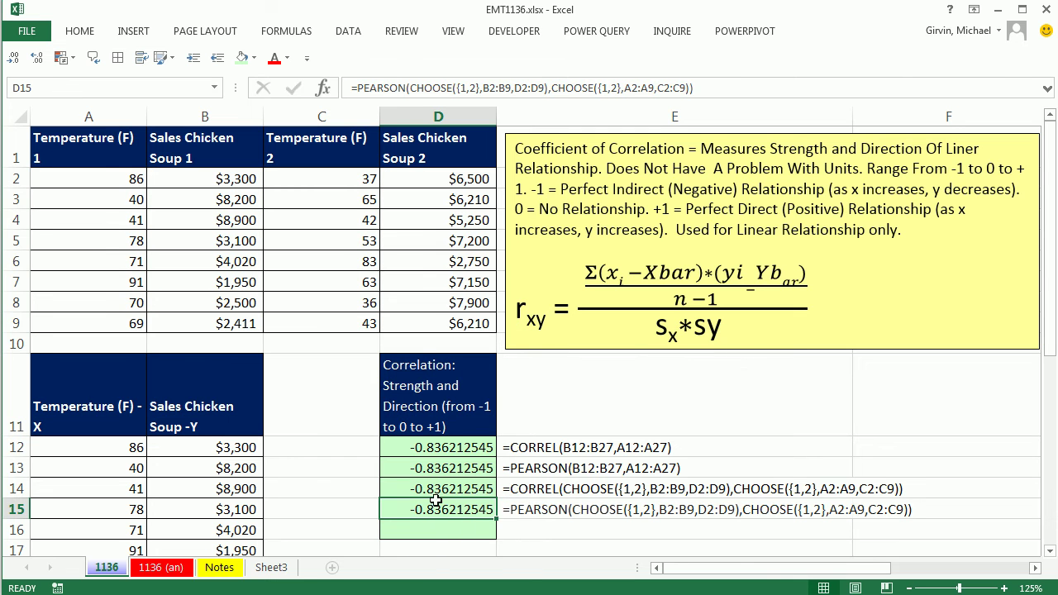
Paste the CORREL formula into D16 and convert its first CHOOSE argument into the hard-coded sales array
{"action": "left_click", "coordinate": [459, 526]}
{"action": "key", "text": "ctrl+v"}
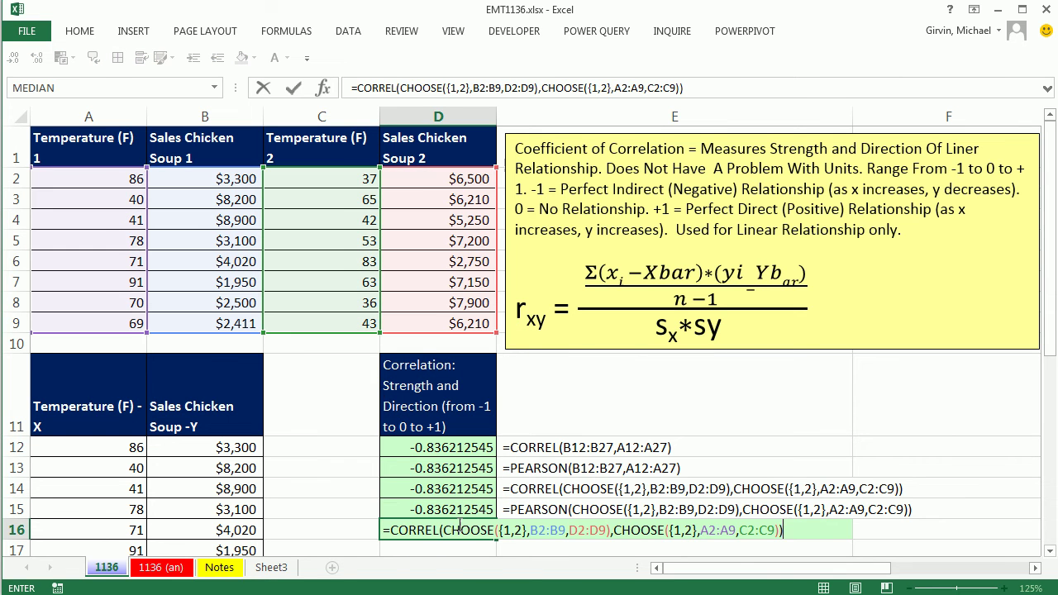
{"action": "left_click", "coordinate": [454, 532]}
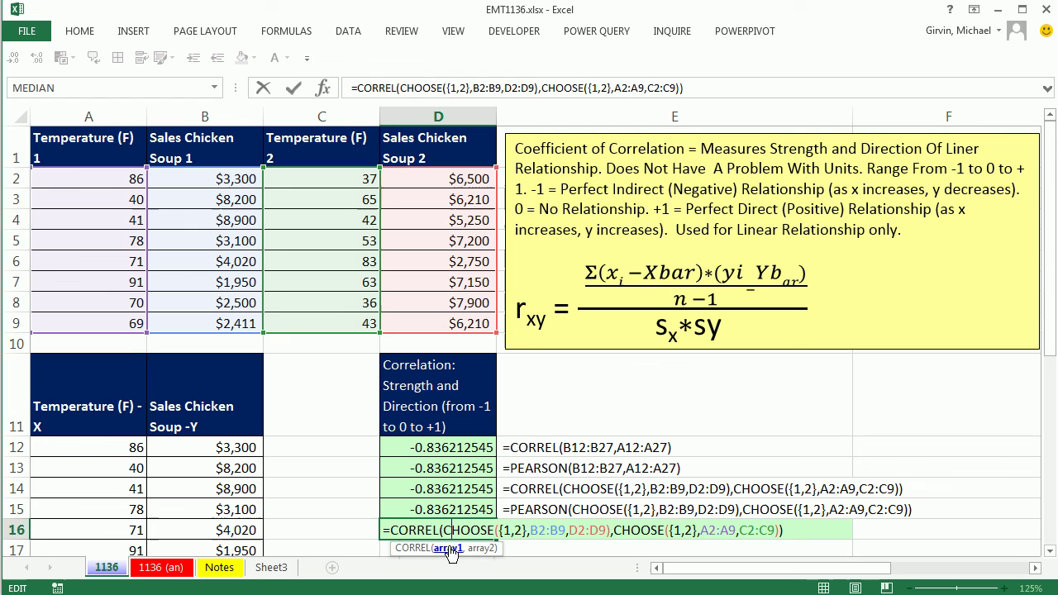
{"action": "left_click", "coordinate": [452, 549]}
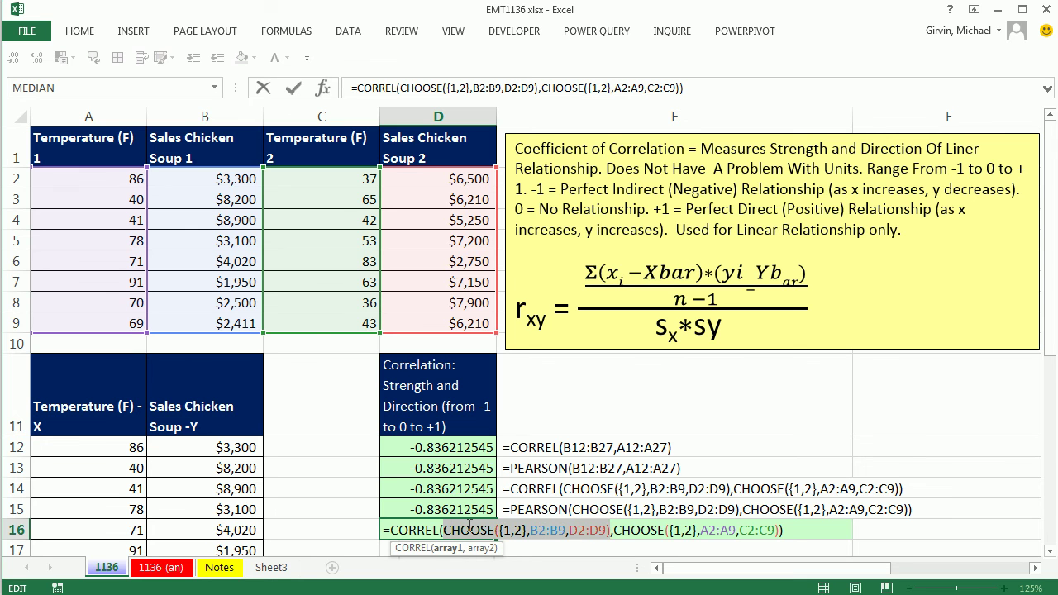
{"action": "key", "text": "F9"}
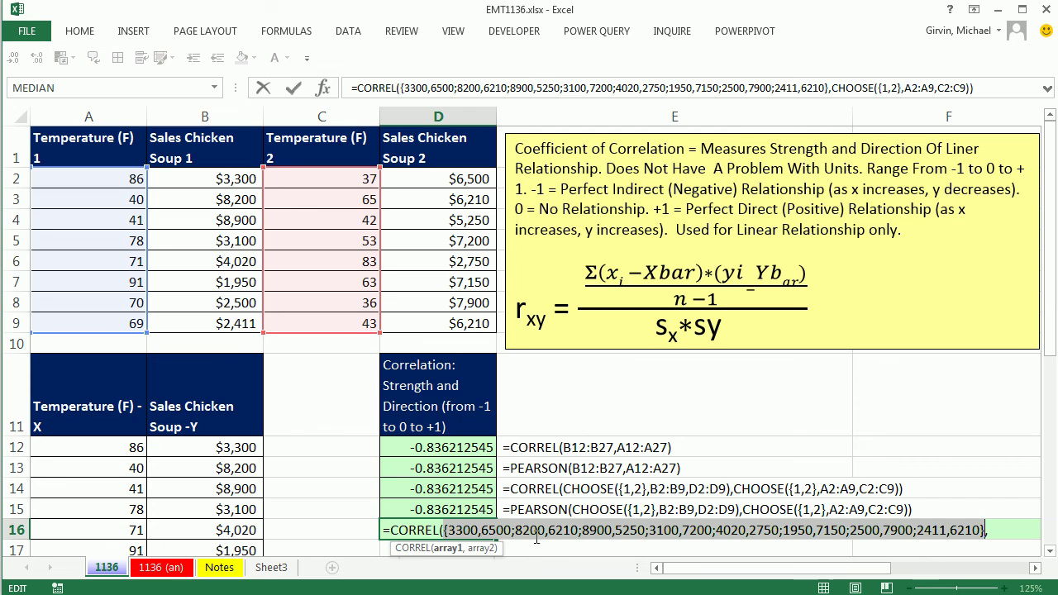
Convert the second CHOOSE argument in D16 into the hard-coded temperature array and enter the formula
{"action": "scroll", "coordinate": [538, 513], "scroll_direction": "down", "scroll_amount": 1}
{"action": "scroll", "coordinate": [538, 513], "scroll_direction": "down", "scroll_amount": 1}
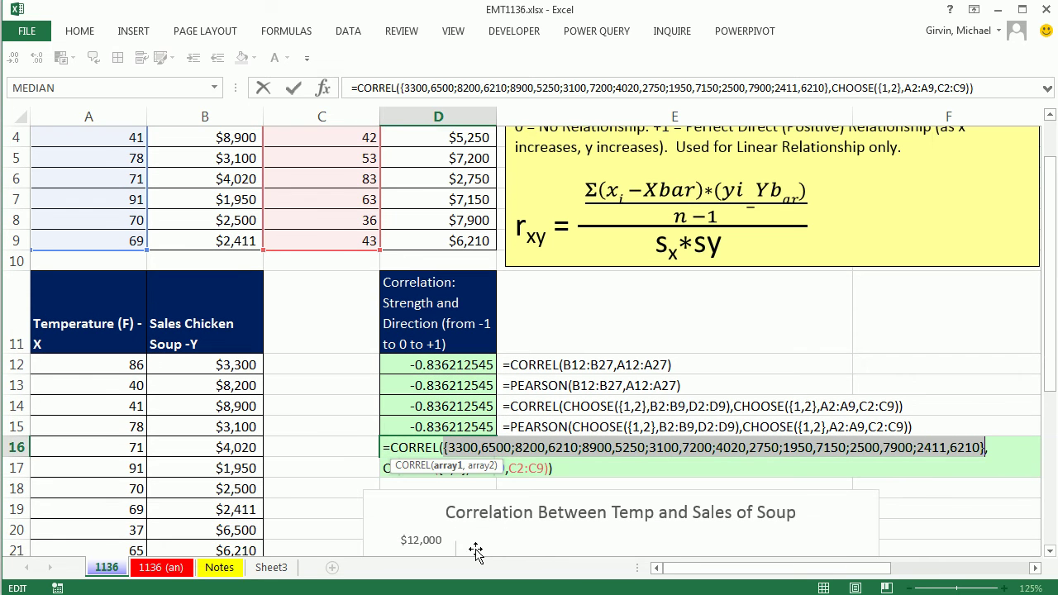
{"action": "left_click", "coordinate": [481, 487]}
{"action": "key", "text": "F9"}
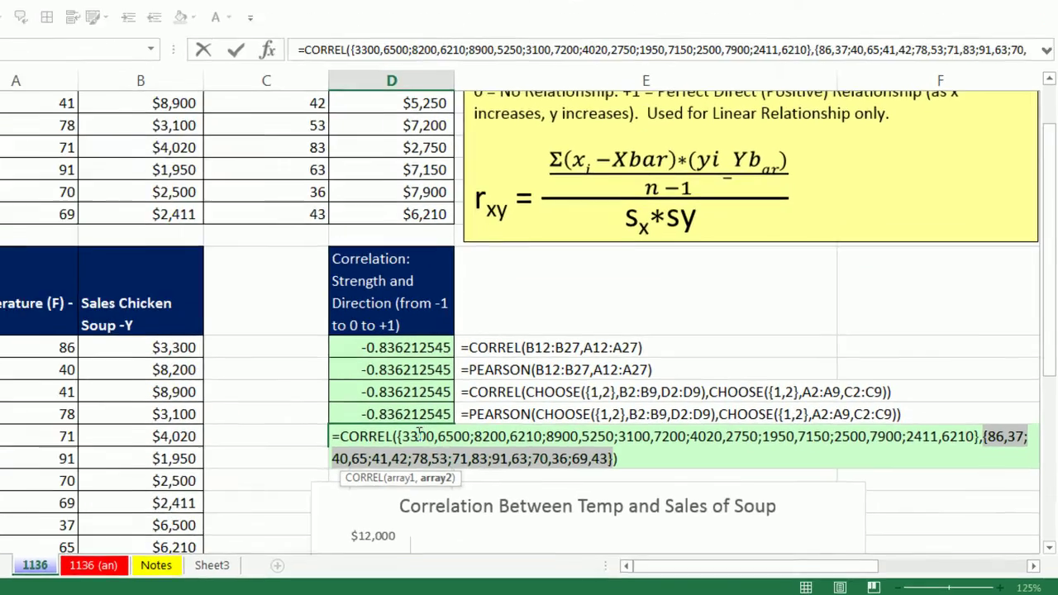
{"action": "left_click", "coordinate": [459, 448]}
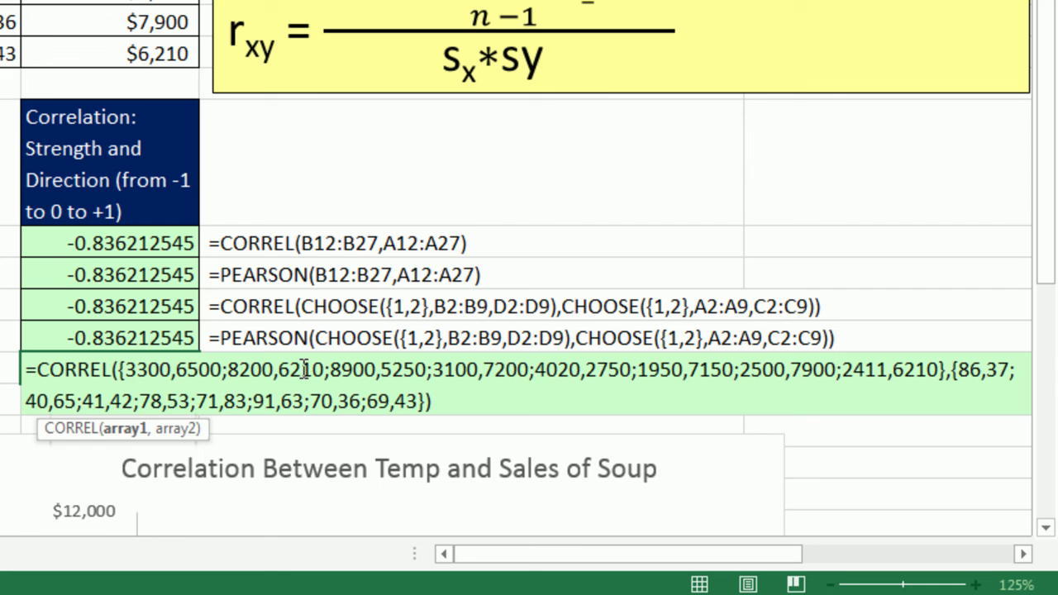
{"action": "left_click", "coordinate": [963, 370]}
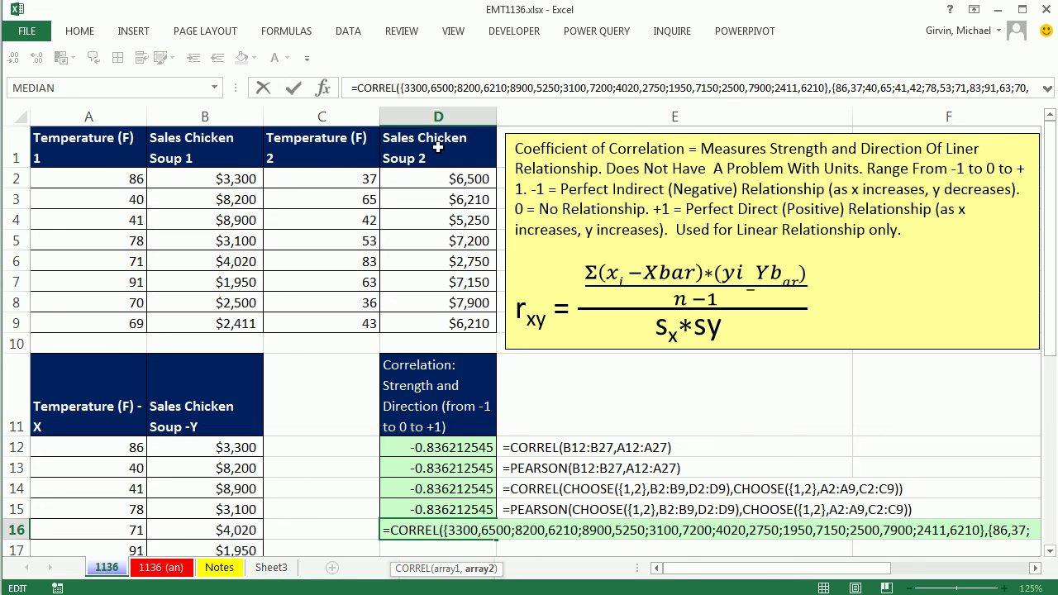
{"action": "scroll", "coordinate": [593, 356], "scroll_direction": "down", "scroll_amount": 1}
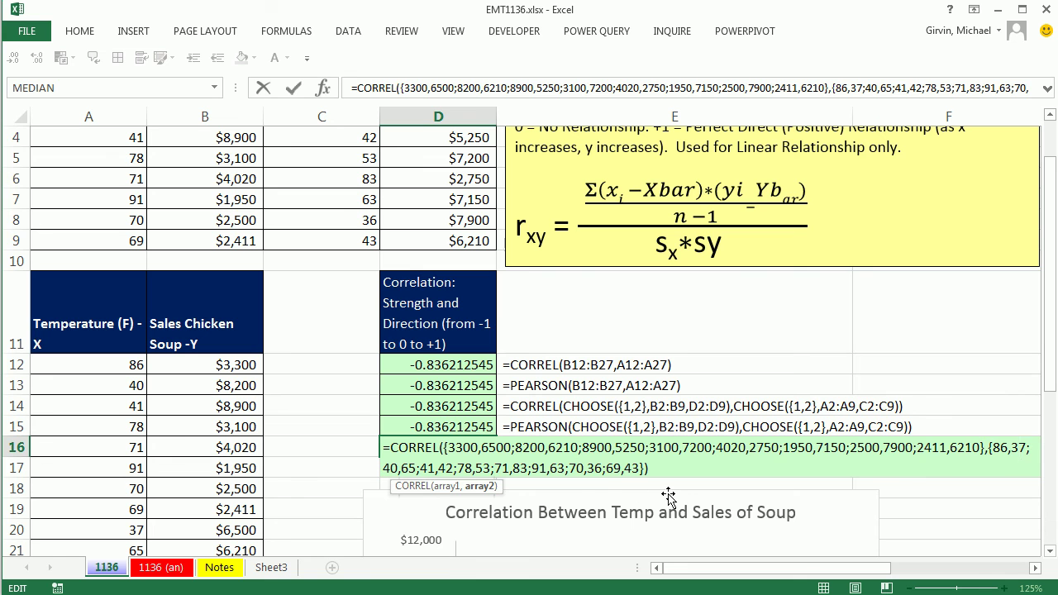
{"action": "key", "text": "ctrl+Return"}
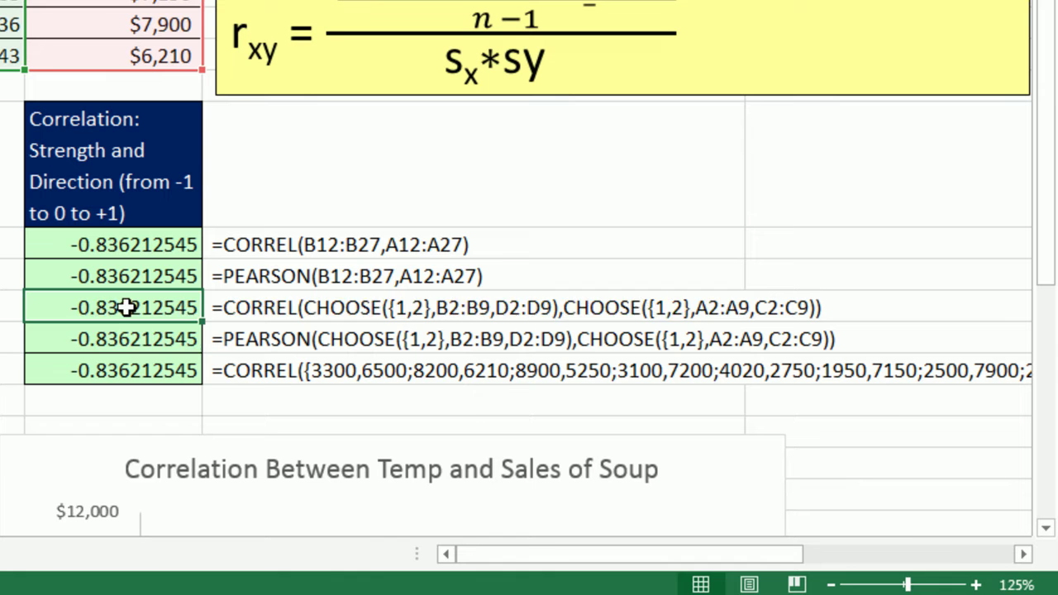
Open the D14 formula to examine its ranges, and look over the scatter chart and playlist note below the data
{"action": "double_click", "coordinate": [282, 356]}
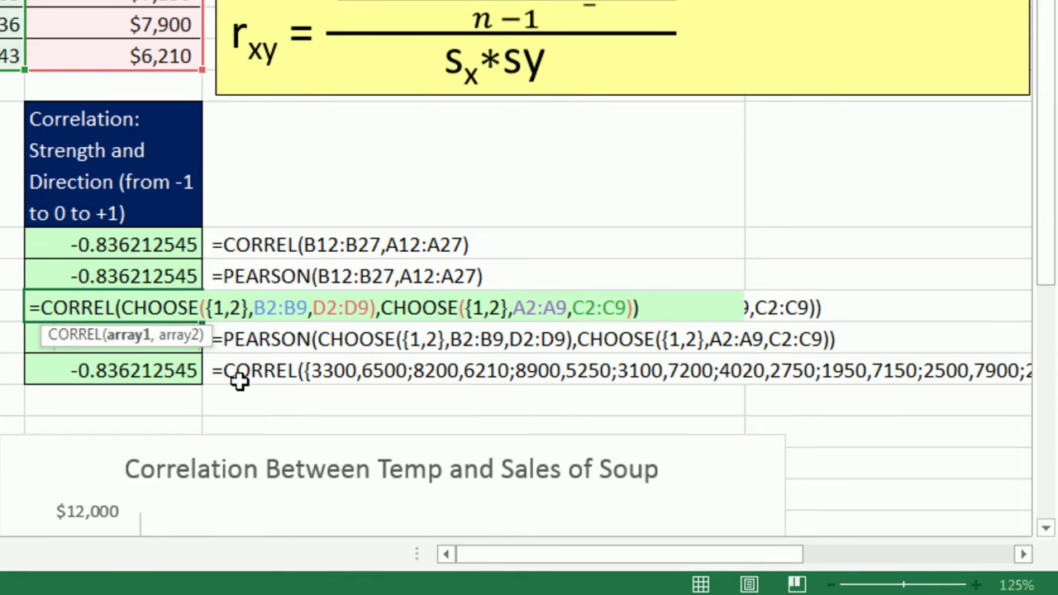
{"action": "scroll", "coordinate": [69, 417], "scroll_direction": "up", "scroll_amount": 1}
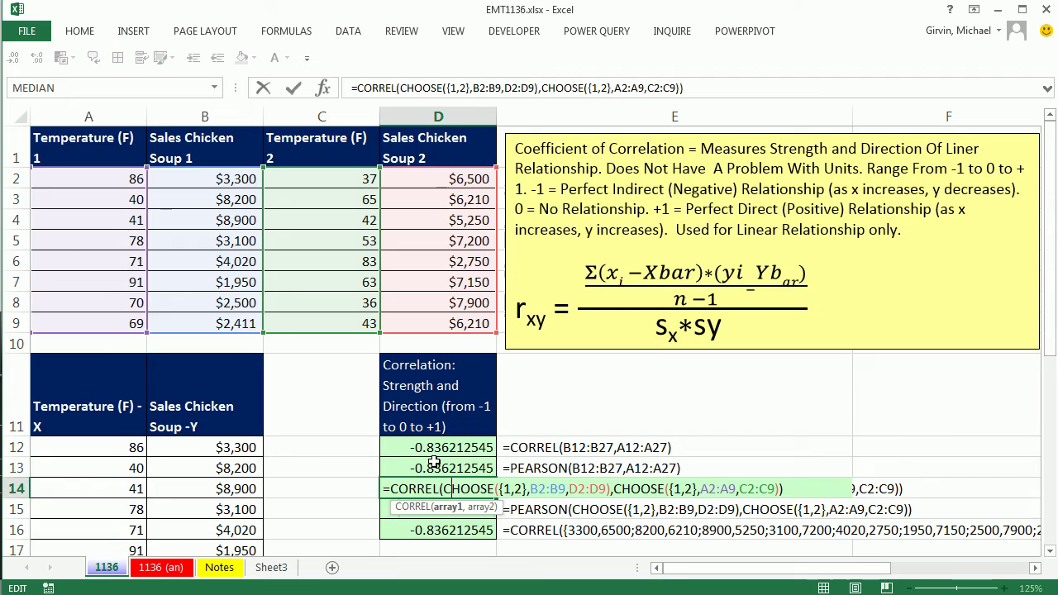
{"action": "scroll", "coordinate": [433, 463], "scroll_direction": "down", "scroll_amount": 6}
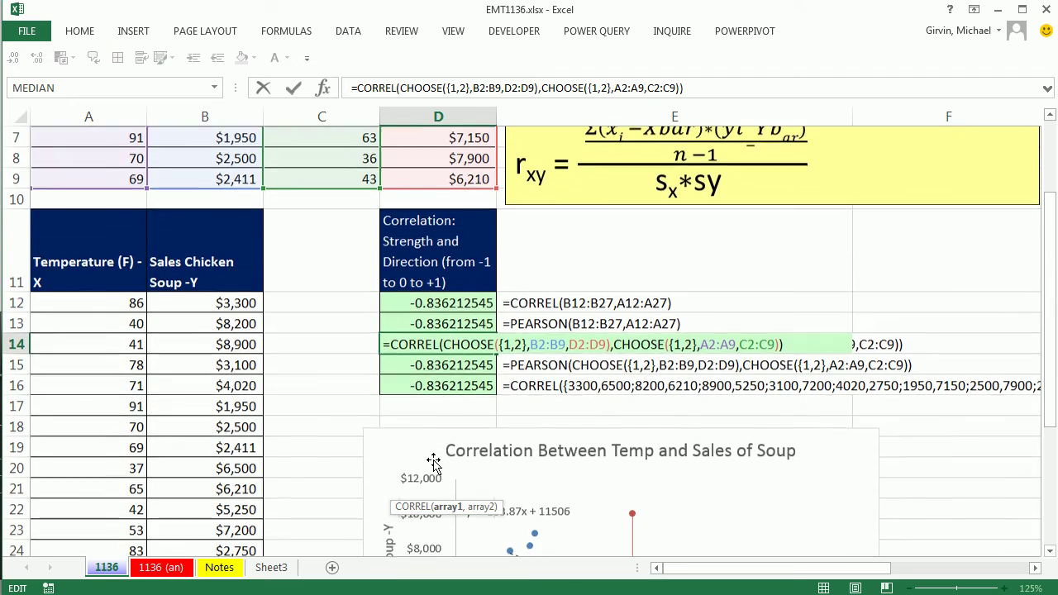
{"action": "scroll", "coordinate": [434, 460], "scroll_direction": "down", "scroll_amount": 1}
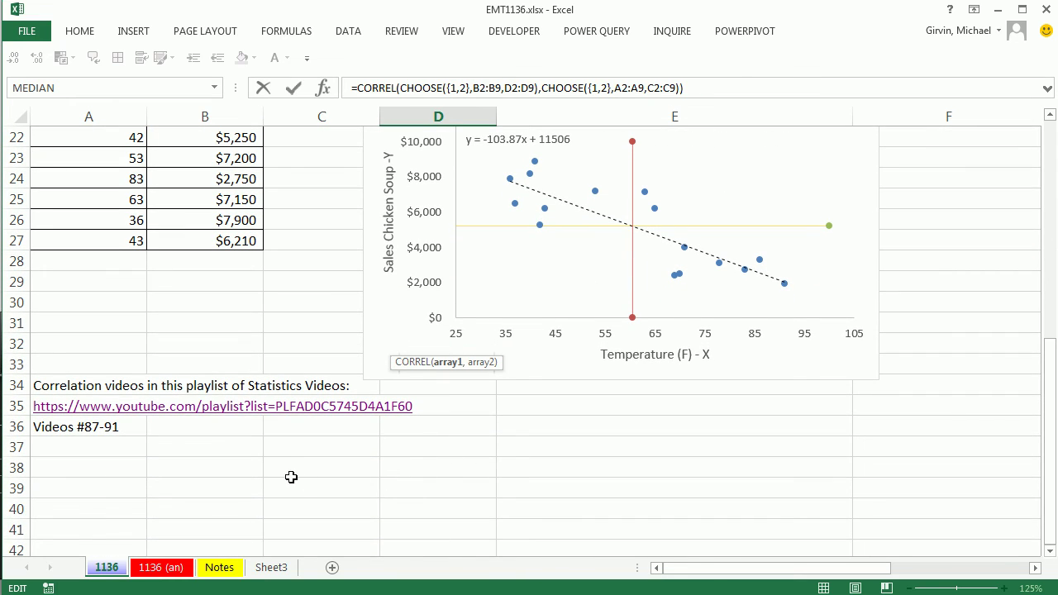
{"action": "left_click", "coordinate": [190, 451]}
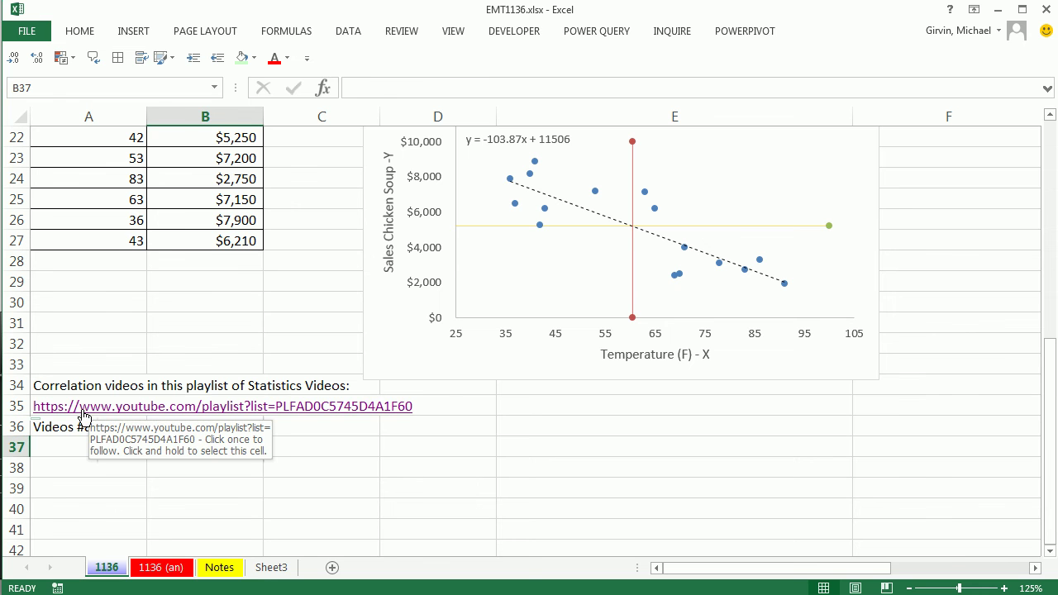
Open the YouTube statistics playlist linked in A35 and maximize the browser window
{"action": "left_click", "coordinate": [84, 411]}
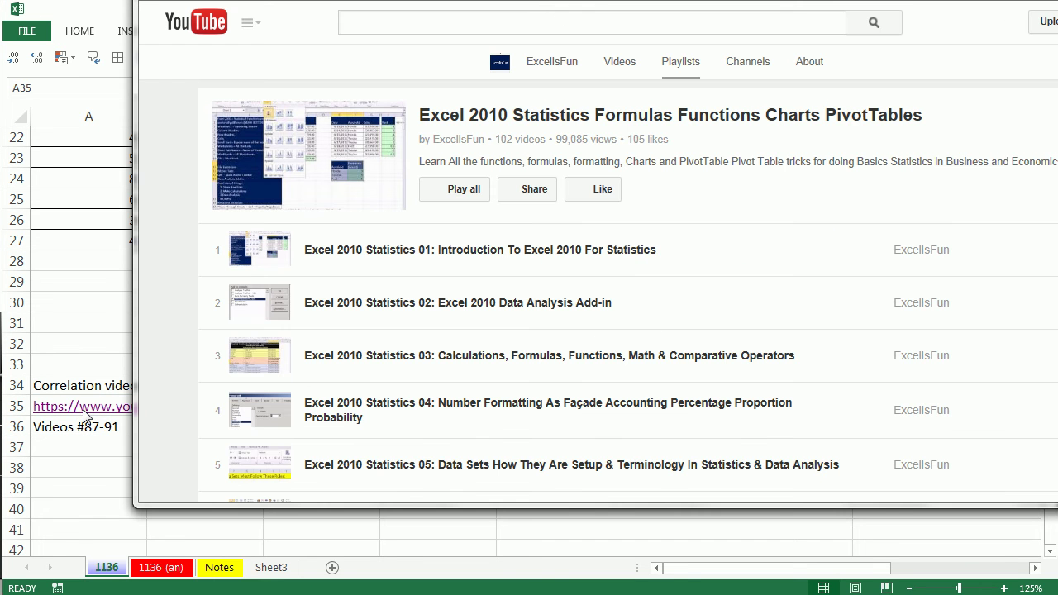
{"action": "double_click", "coordinate": [273, 8]}
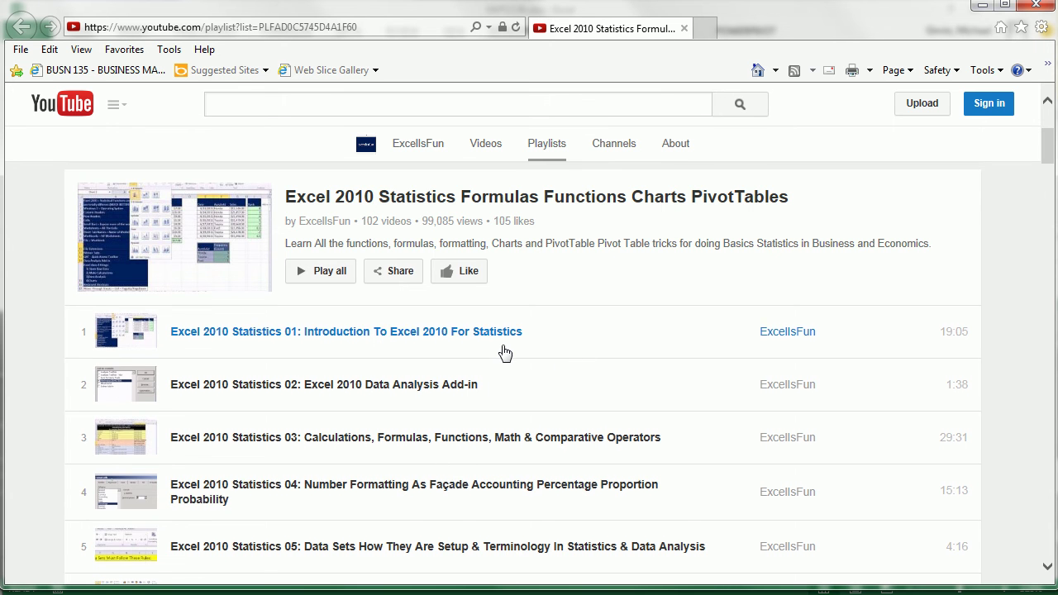
Look through the Excel 2010 Statistics playlist down to the linear regression videos 87 to 91
{"action": "scroll", "coordinate": [503, 356], "scroll_direction": "down", "scroll_amount": 5}
{"action": "scroll", "coordinate": [505, 357], "scroll_direction": "down", "scroll_amount": 10}
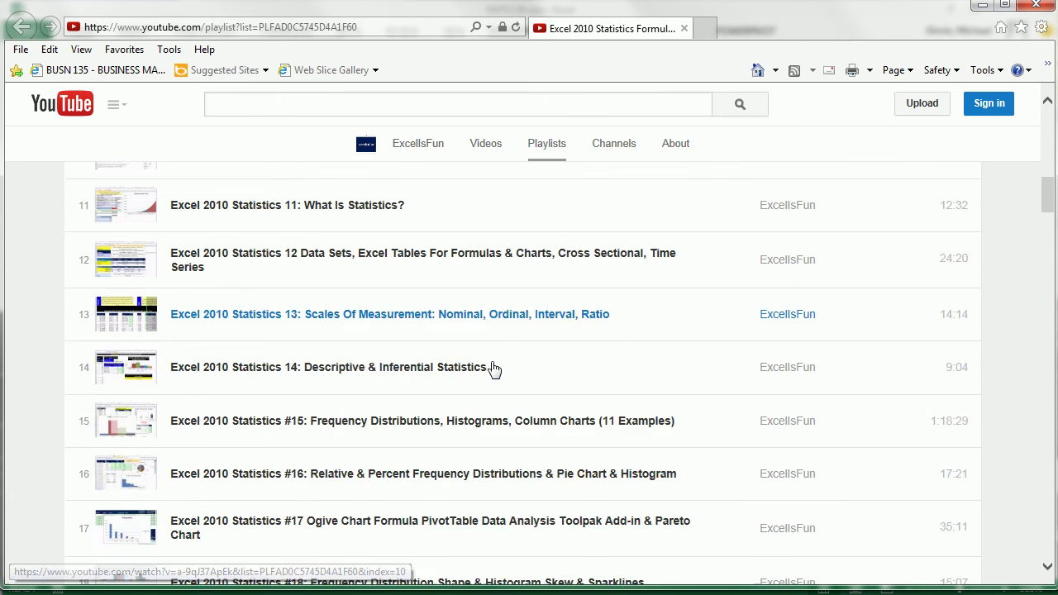
{"action": "scroll", "coordinate": [484, 382], "scroll_direction": "down", "scroll_amount": 13}
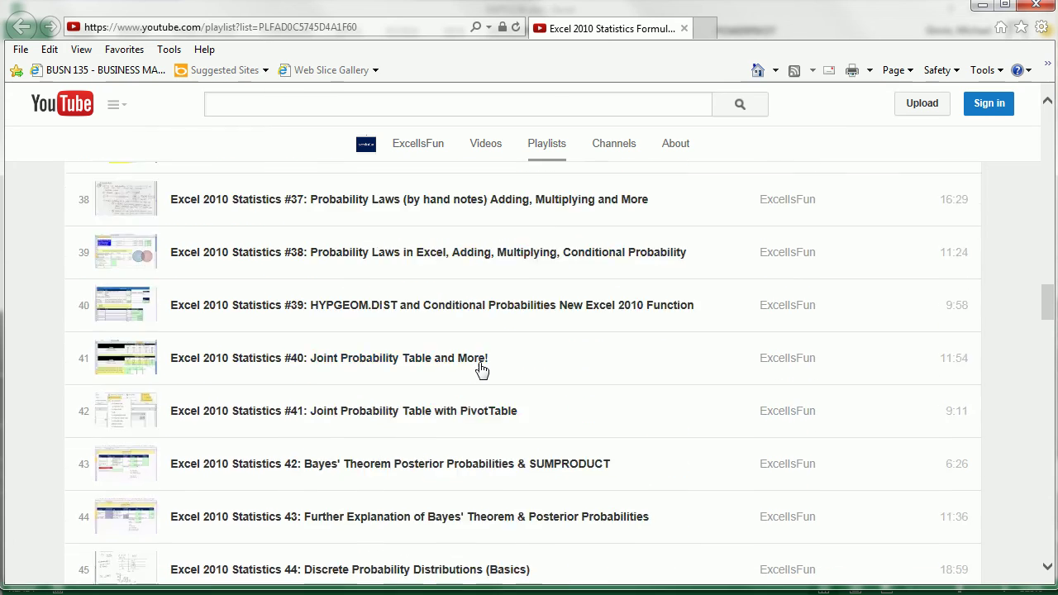
{"action": "scroll", "coordinate": [589, 372], "scroll_direction": "down", "scroll_amount": 6}
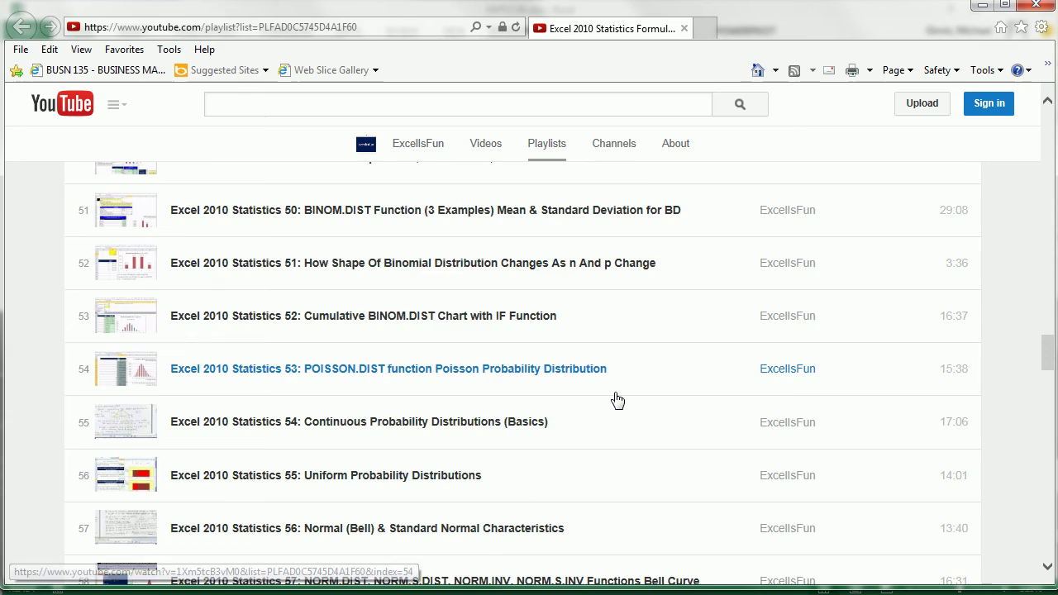
{"action": "scroll", "coordinate": [616, 400], "scroll_direction": "down", "scroll_amount": 5}
{"action": "scroll", "coordinate": [610, 404], "scroll_direction": "down", "scroll_amount": 5}
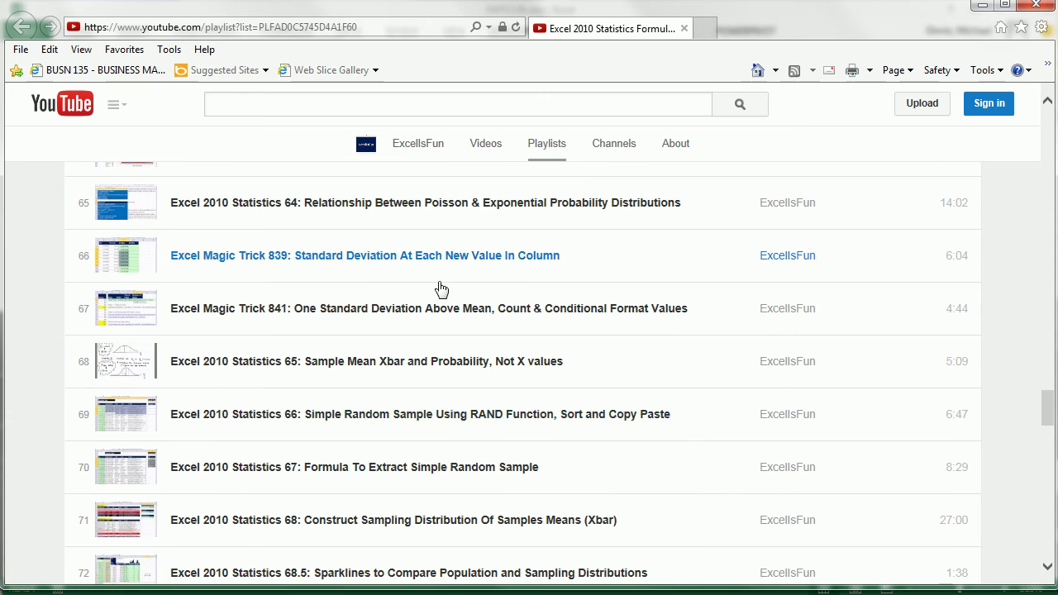
{"action": "scroll", "coordinate": [469, 445], "scroll_direction": "down", "scroll_amount": 10}
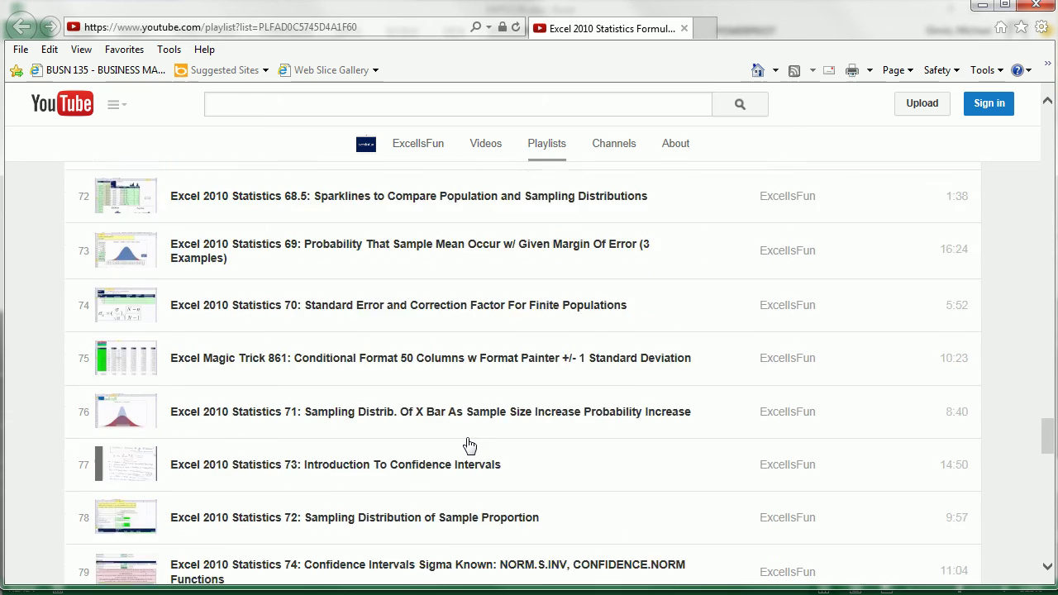
{"action": "scroll", "coordinate": [469, 450], "scroll_direction": "down", "scroll_amount": 5}
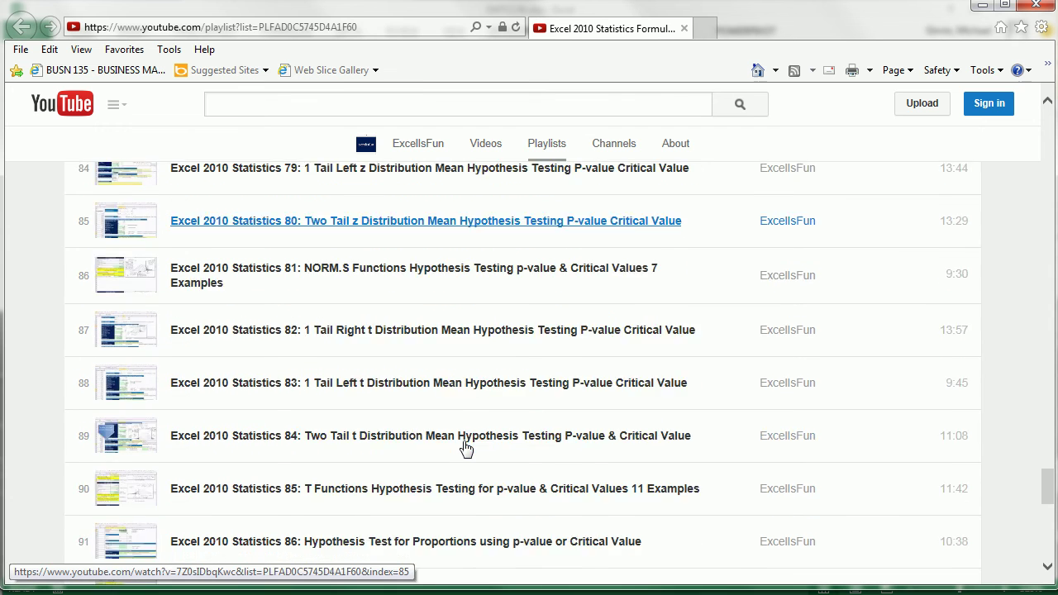
{"action": "scroll", "coordinate": [397, 364], "scroll_direction": "down", "scroll_amount": 3}
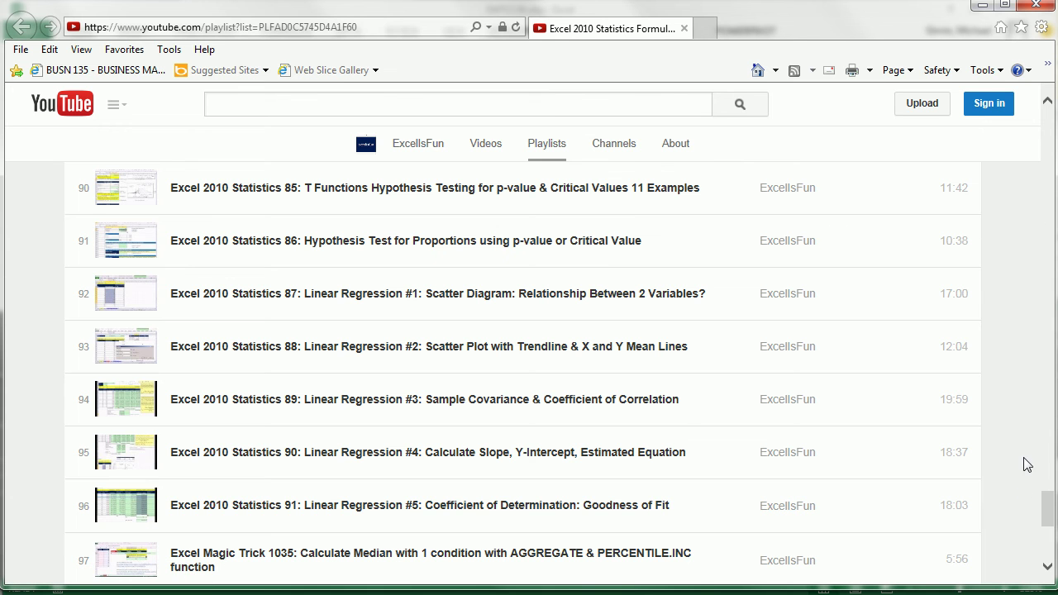
Open the ExcelIsFun channel's page of created playlists and show them in List view
{"action": "left_click_drag", "start_coordinate": [1047, 518], "coordinate": [1017, 130]}
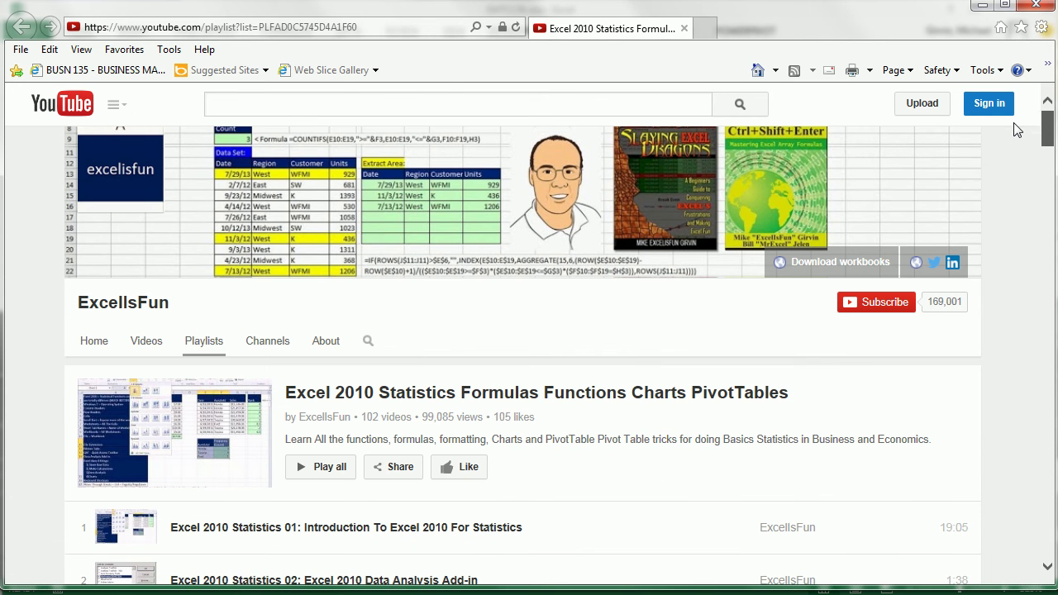
{"action": "left_click", "coordinate": [199, 350]}
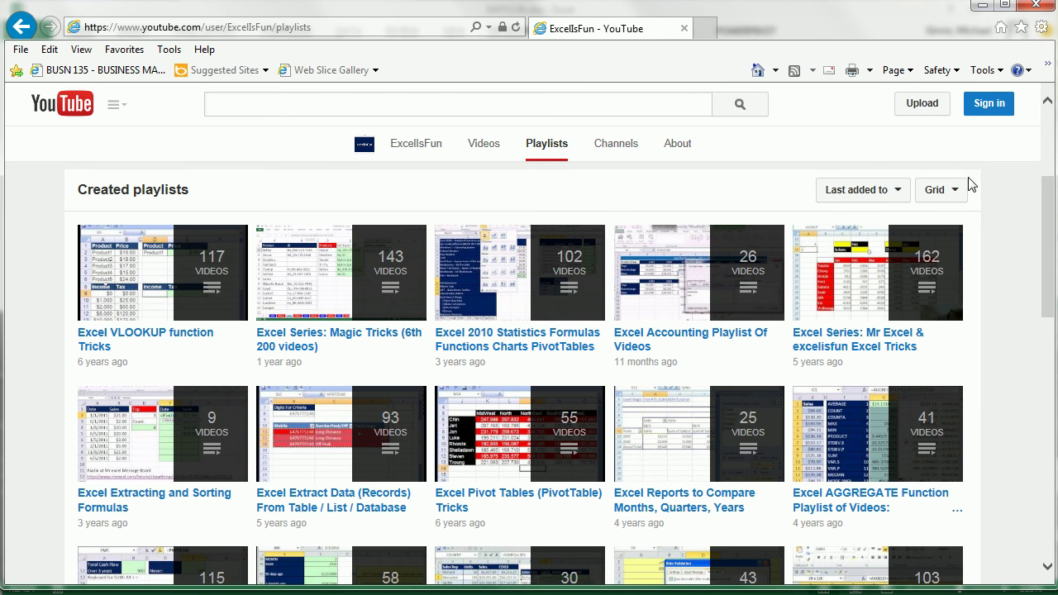
{"action": "left_click", "coordinate": [957, 193]}
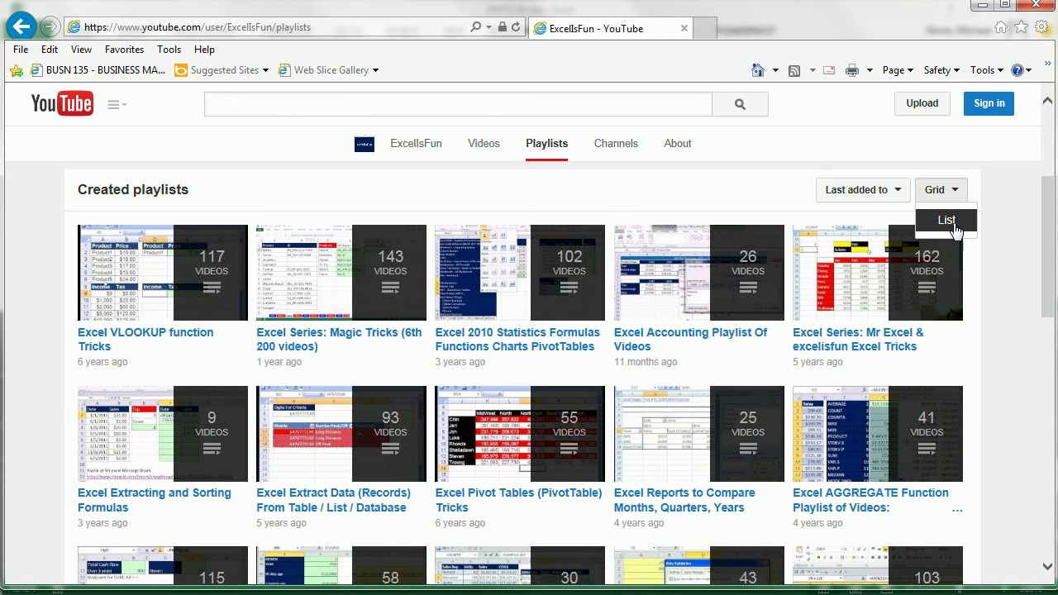
{"action": "left_click", "coordinate": [954, 223]}
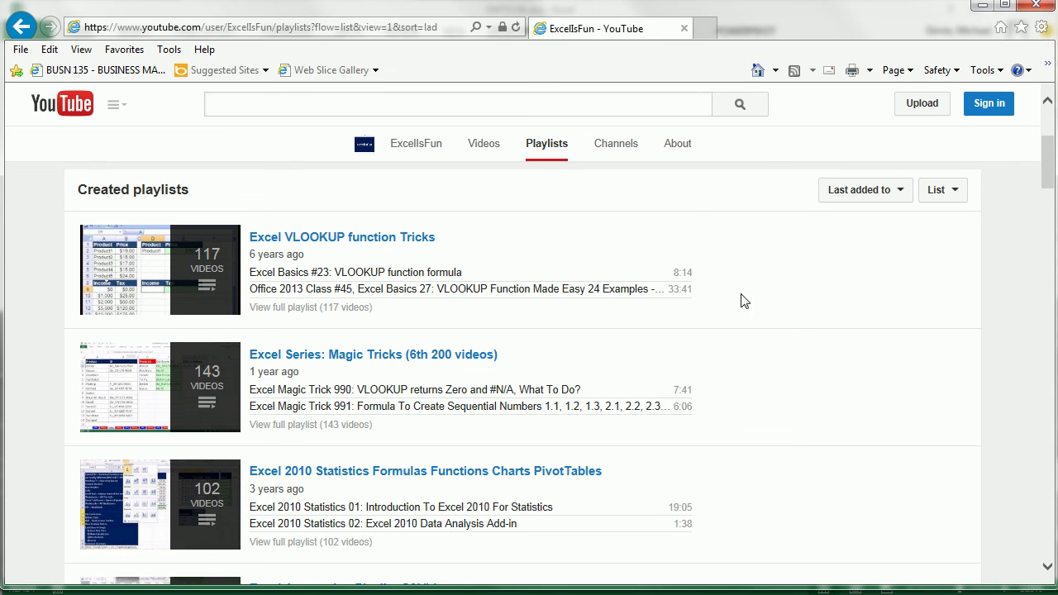
Switch back to the Excel workbook and open the CORREL formula in D14 to examine its CHOOSE ranges
{"action": "key", "text": "alt+Tab"}
{"action": "scroll", "coordinate": [596, 447], "scroll_direction": "up", "scroll_amount": 5}
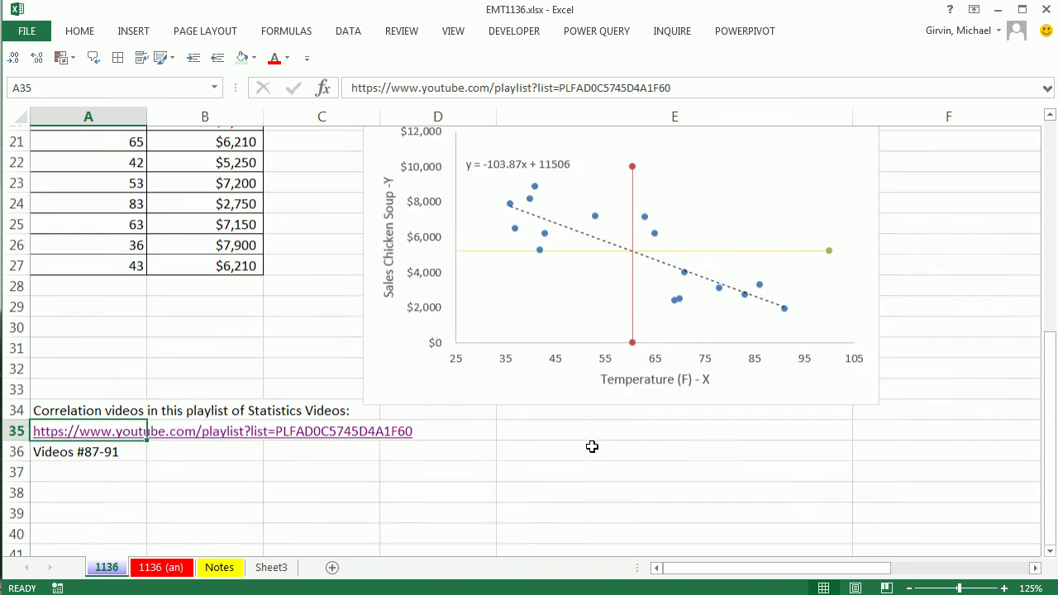
{"action": "double_click", "coordinate": [460, 346]}
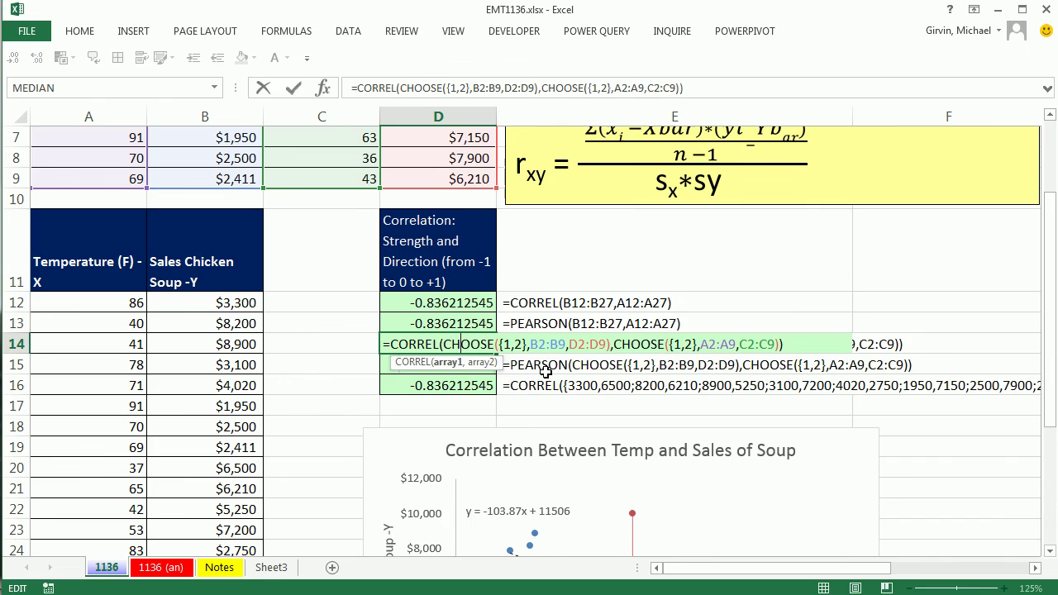